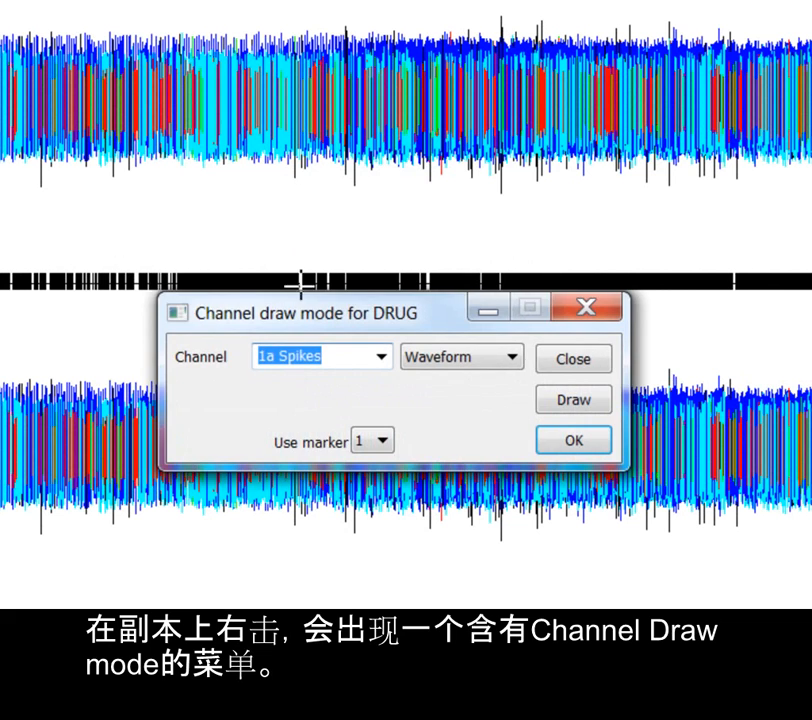
# Step: Examine the draw modes offered for channel 1a Spikes and for channel 2 Stim
pyautogui.moveTo(320, 321); pyautogui.dragTo(283, 215)
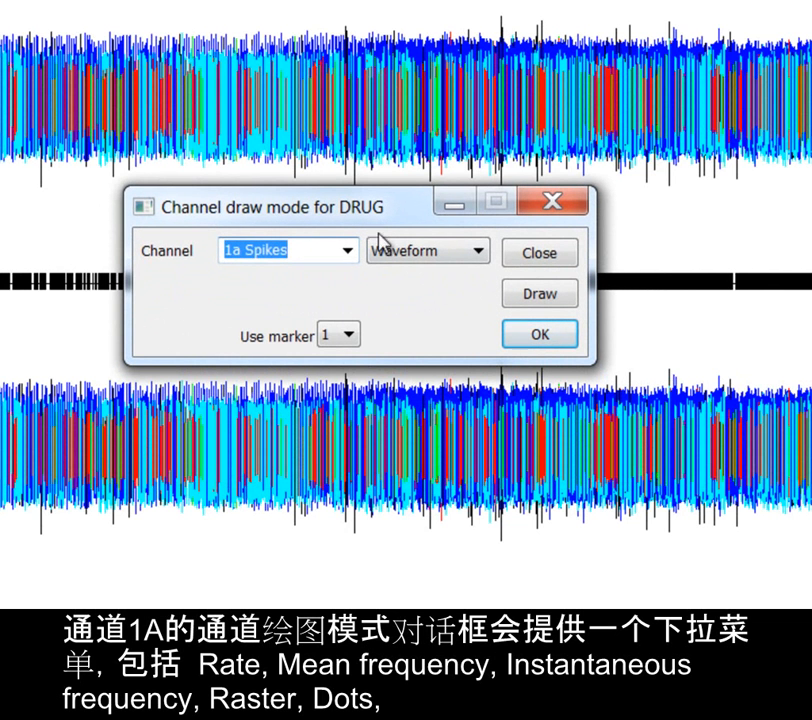
pyautogui.click(428, 262)
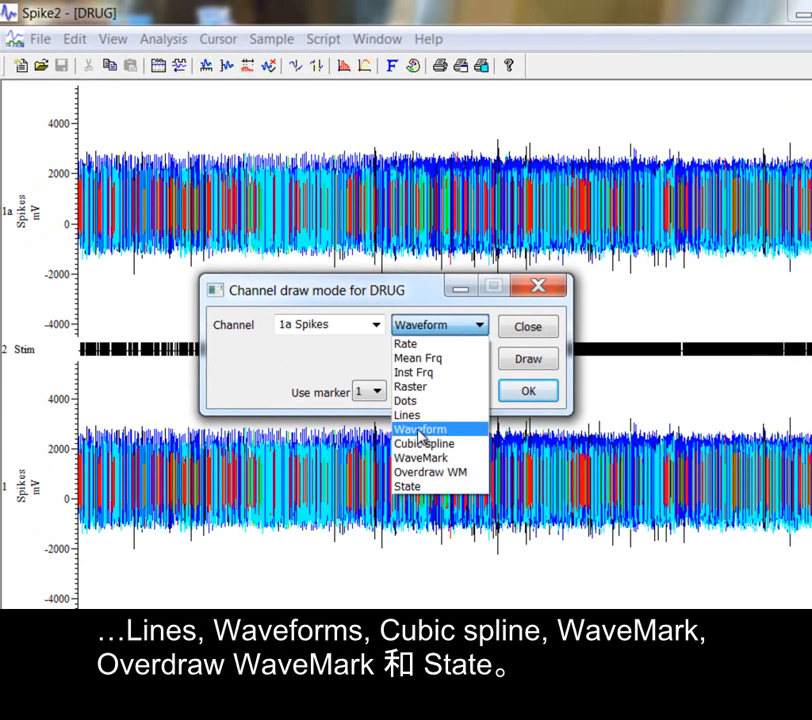
pyautogui.click(366, 326)
pyautogui.click(377, 326)
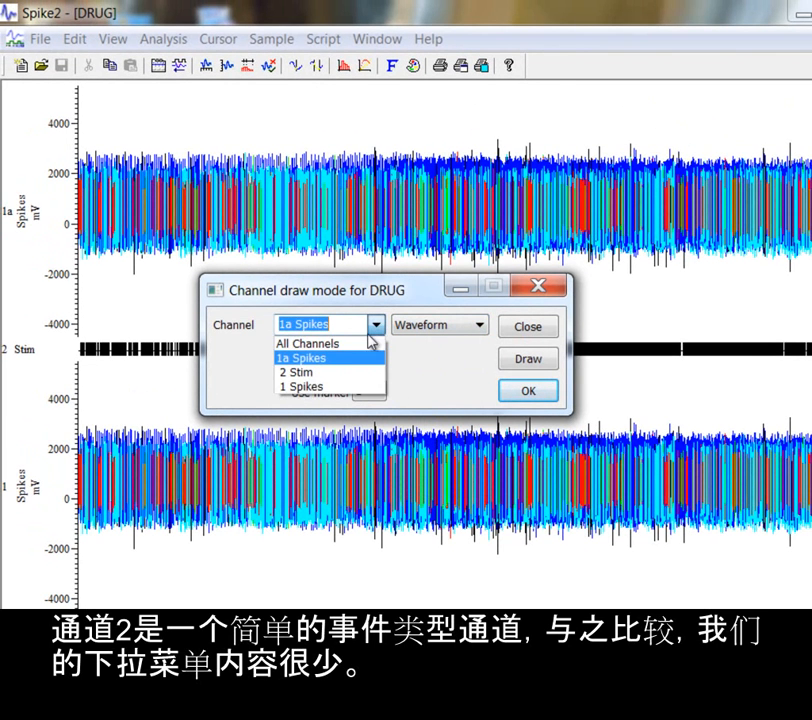
pyautogui.click(341, 377)
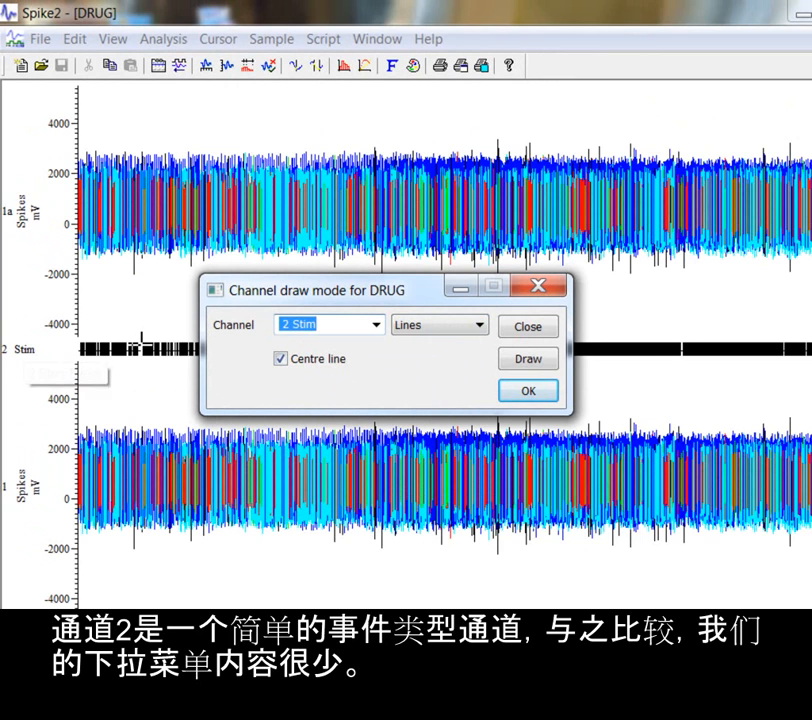
pyautogui.click(423, 330)
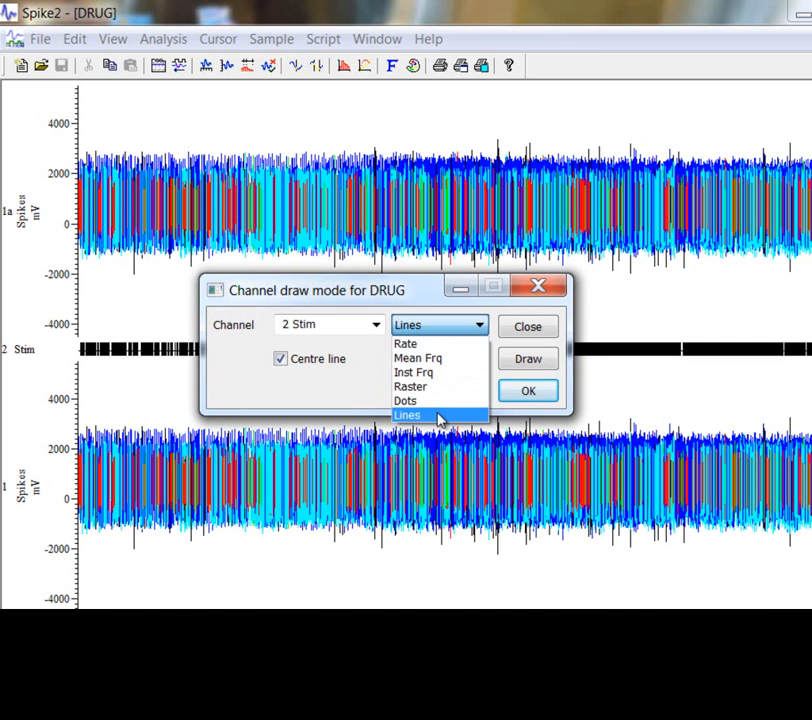
# Step: Draw channel 1a Spikes in Rate mode with a time of 1 second
pyautogui.click(375, 326)
pyautogui.click(375, 326)
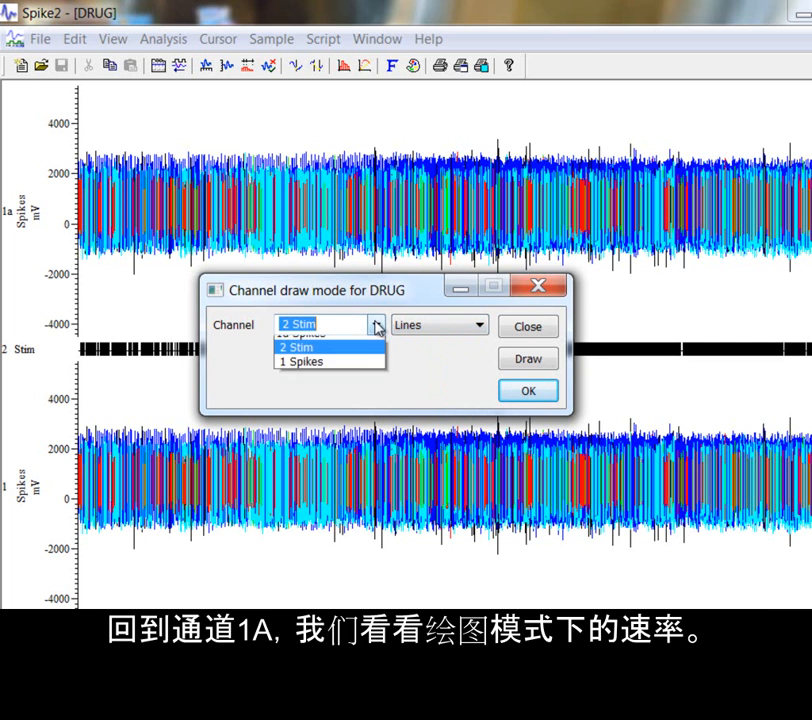
pyautogui.click(349, 358)
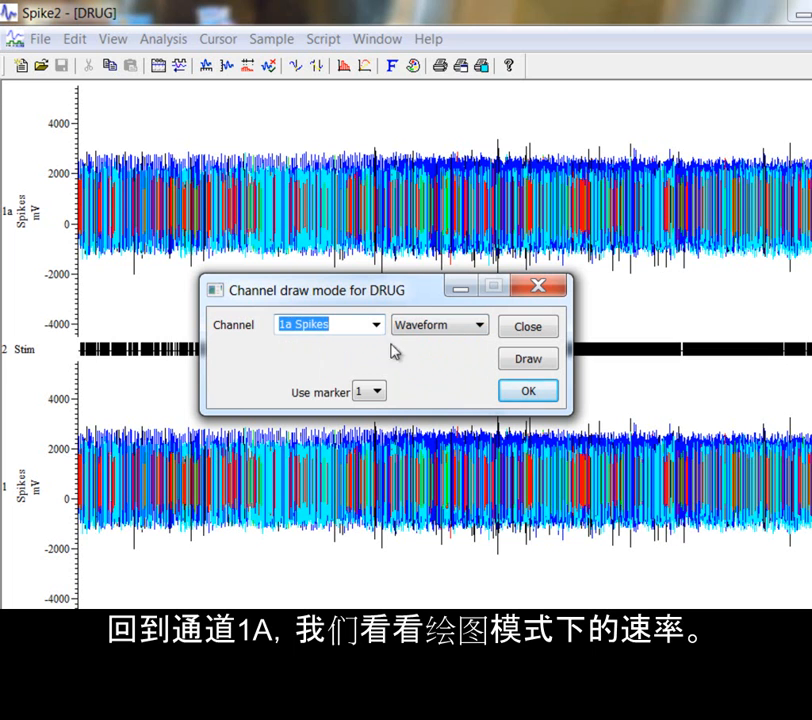
pyautogui.click(471, 327)
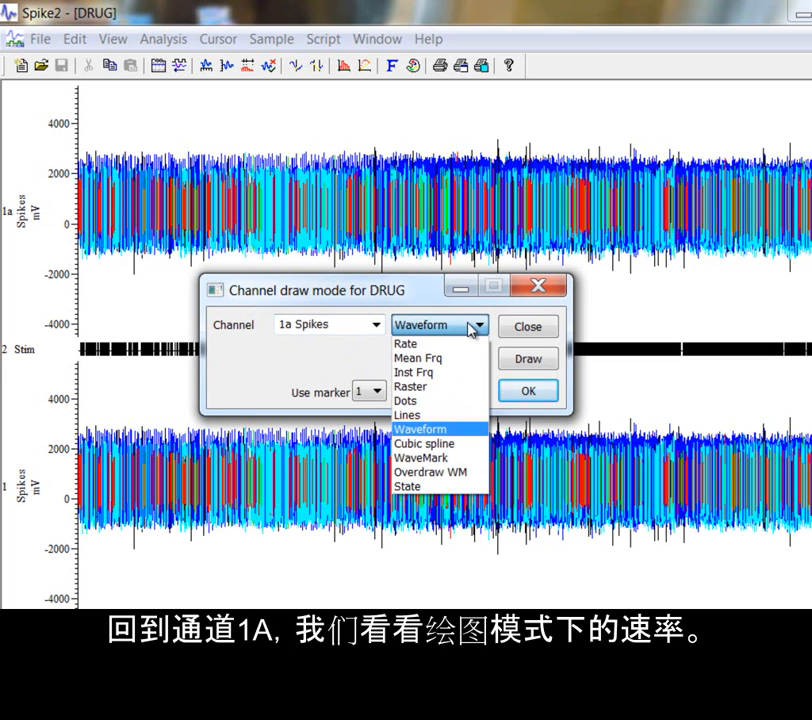
pyautogui.click(453, 350)
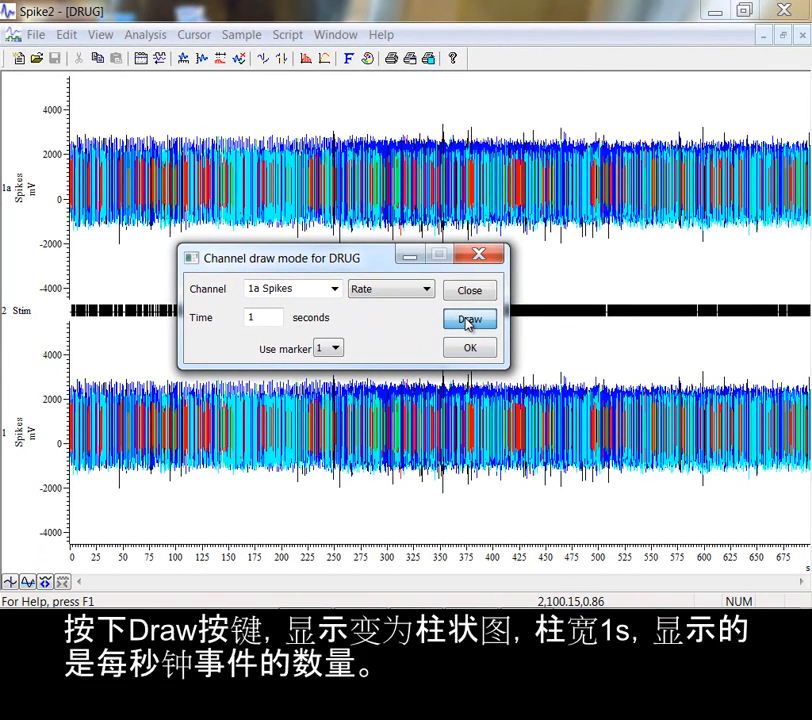
pyautogui.click(526, 362)
# Step: Set the Rate time for channel 1a Spikes to 5 seconds and redraw the histogram
pyautogui.moveTo(390, 255); pyautogui.dragTo(404, 331)
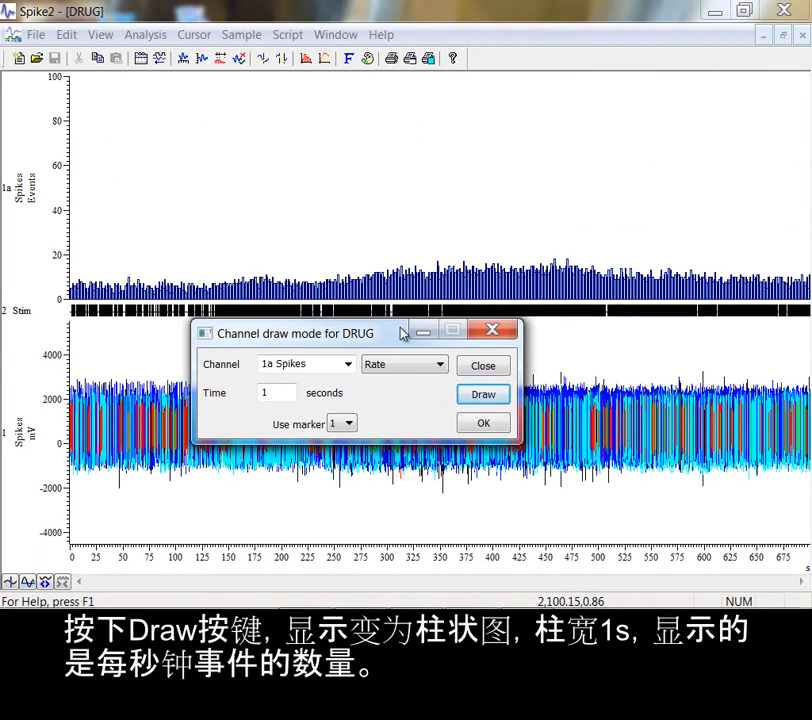
pyautogui.moveTo(288, 393); pyautogui.dragTo(250, 397)
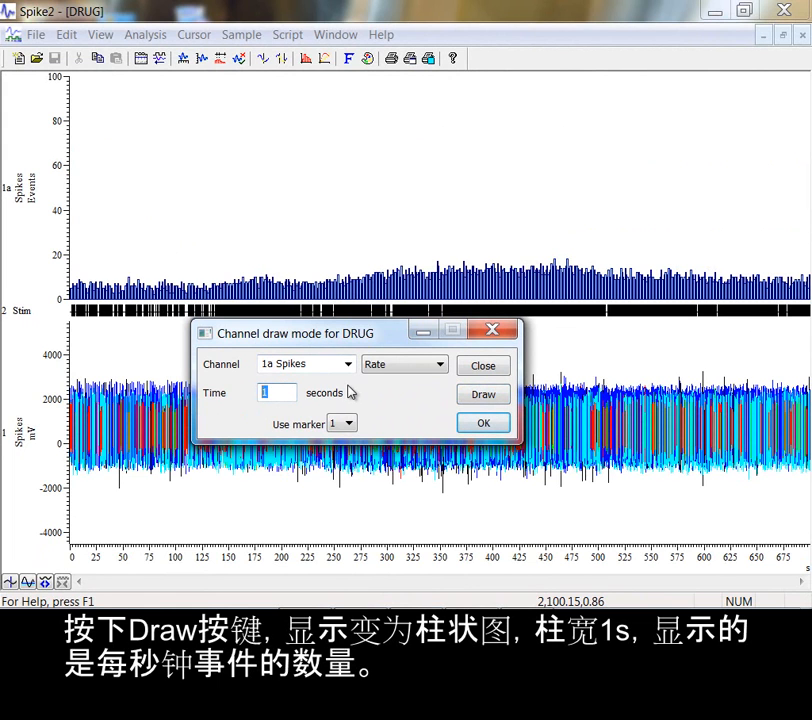
pyautogui.click(472, 395)
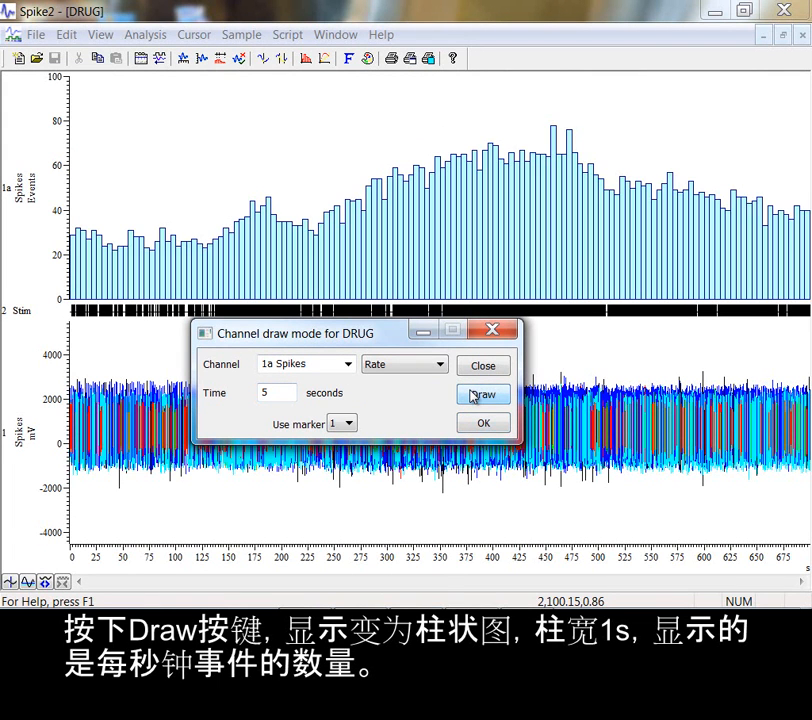
# Step: Draw channel 1a Spikes as Mean Frq over 5 seconds per minute, and redraw it with the per-minute option off
pyautogui.click(435, 366)
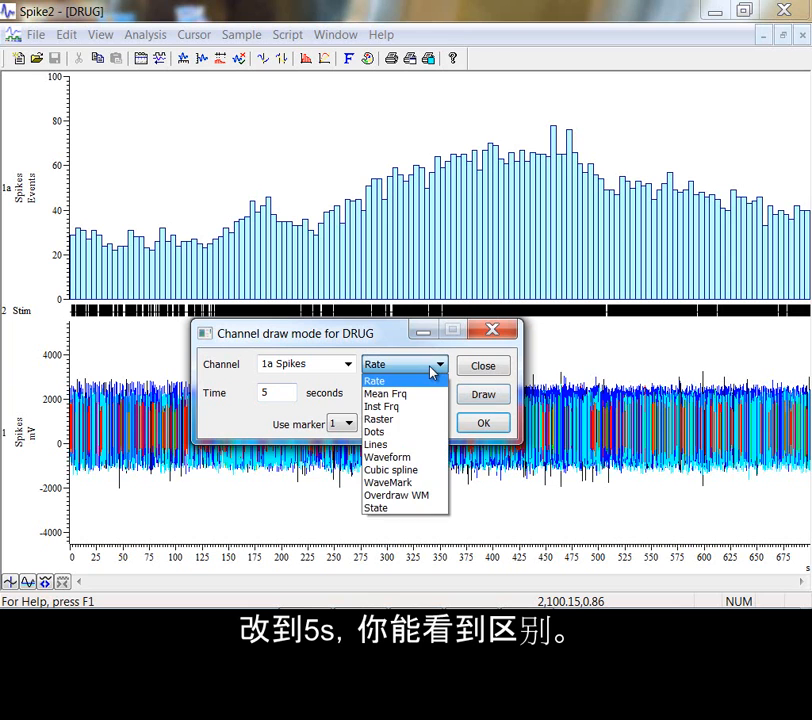
pyautogui.click(428, 395)
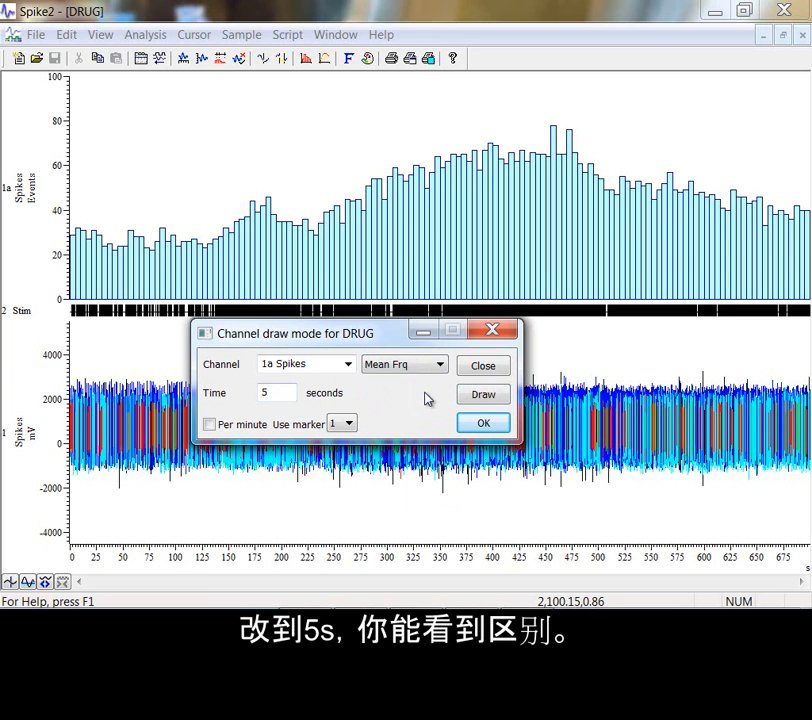
pyautogui.moveTo(297, 396); pyautogui.dragTo(258, 395)
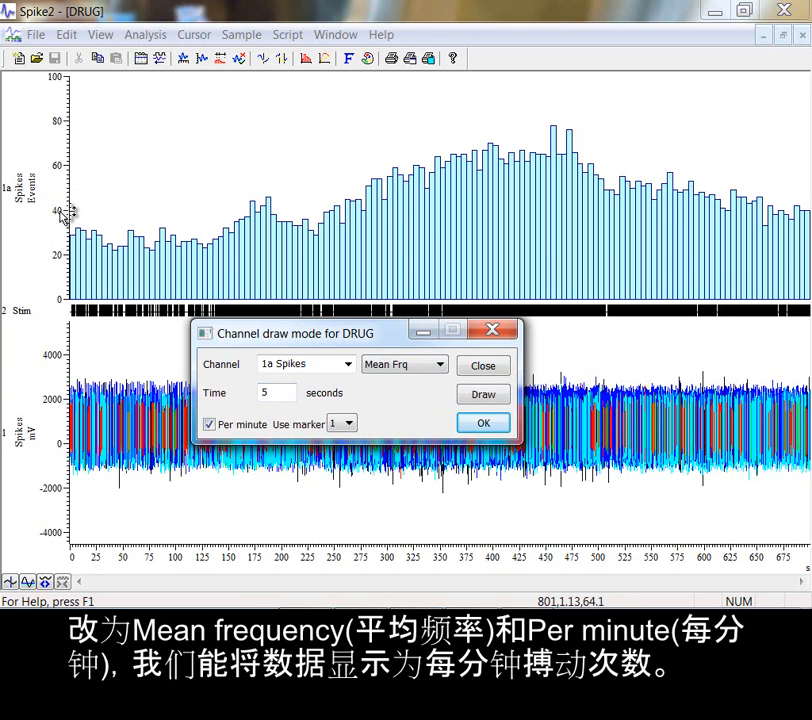
pyautogui.click(478, 395)
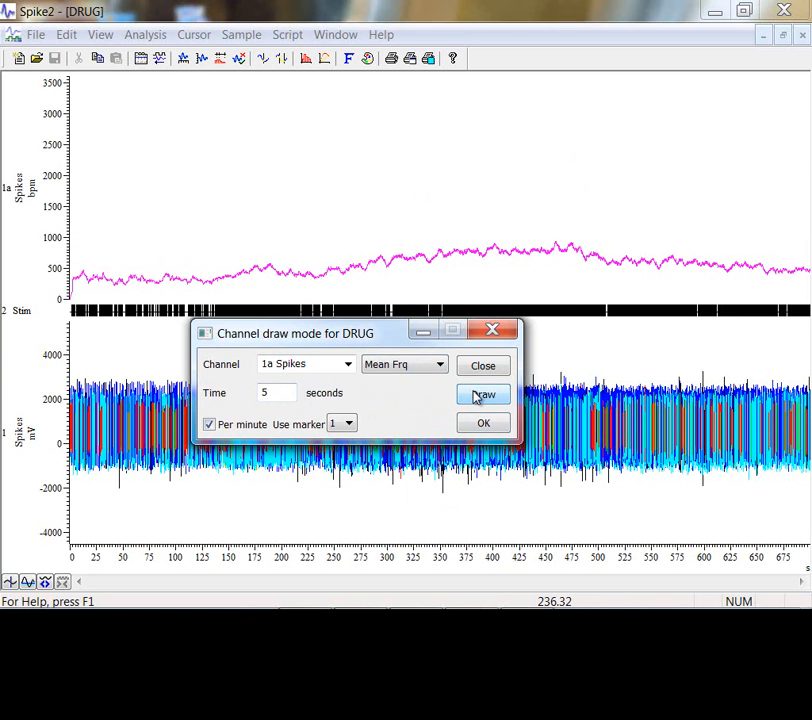
pyautogui.click(239, 427)
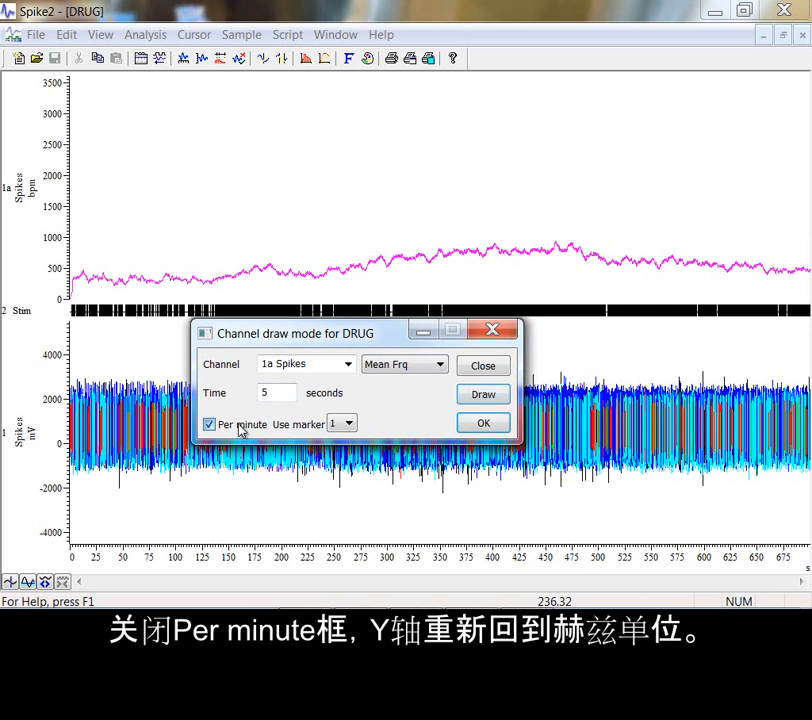
pyautogui.click(476, 396)
# Step: Draw channel 1a Spikes as instantaneous frequency using Dots with a dot size of 4
pyautogui.click(440, 365)
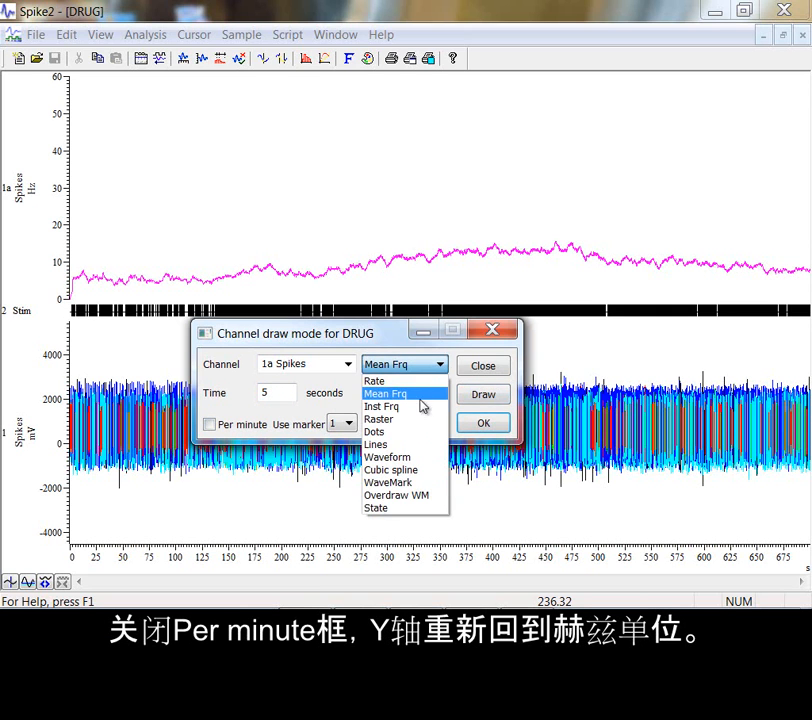
pyautogui.click(422, 406)
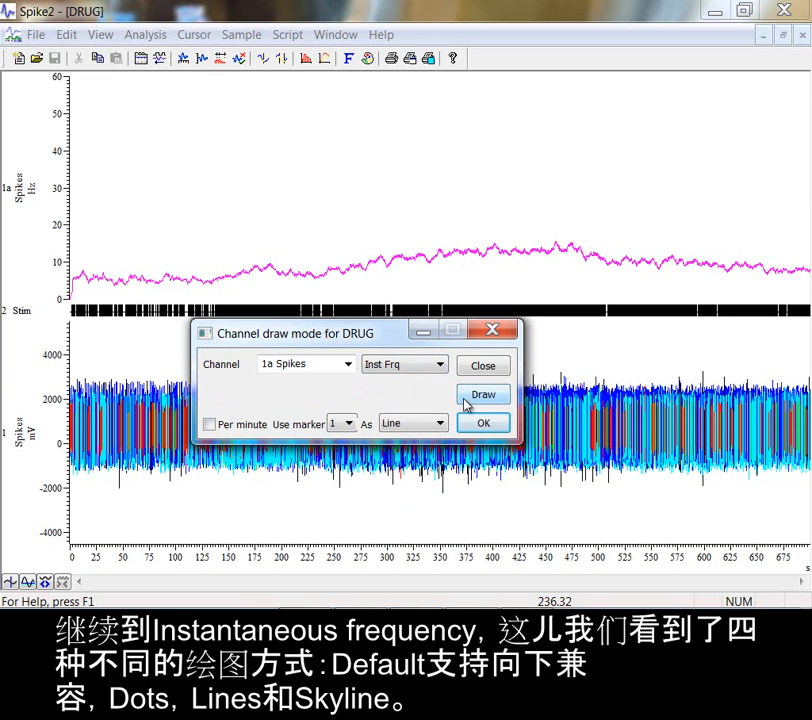
pyautogui.click(441, 424)
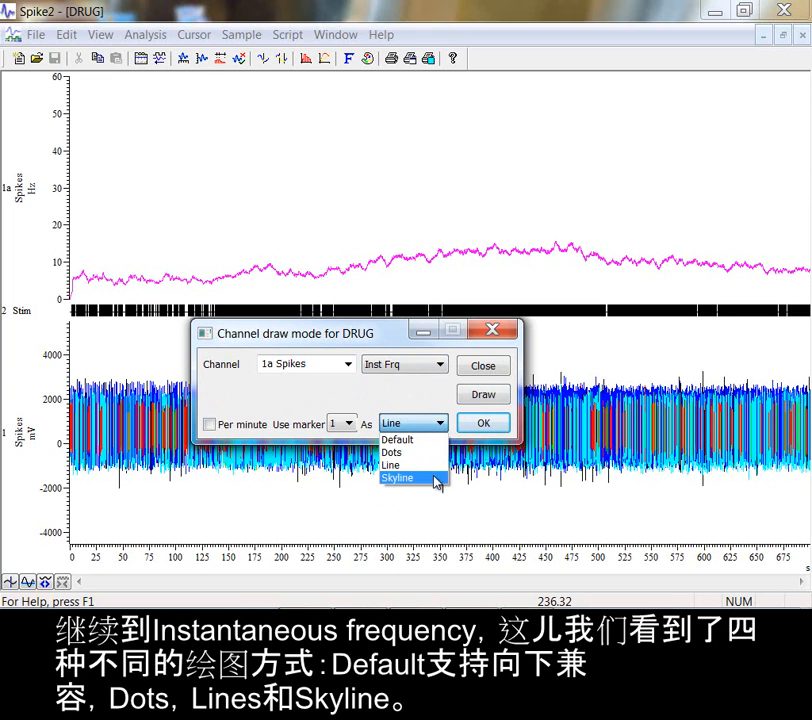
pyautogui.click(424, 452)
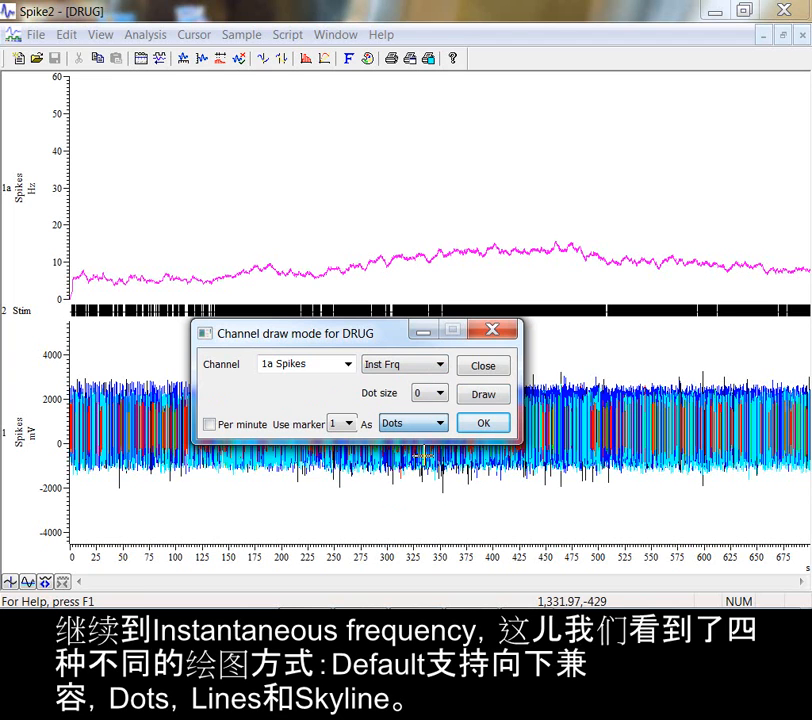
pyautogui.click(440, 393)
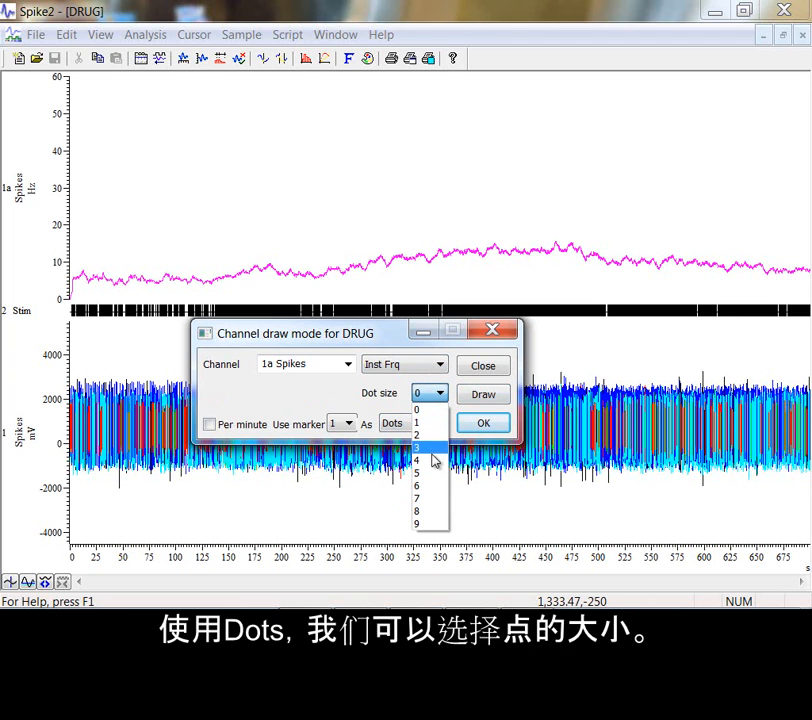
pyautogui.click(435, 459)
pyautogui.click(481, 395)
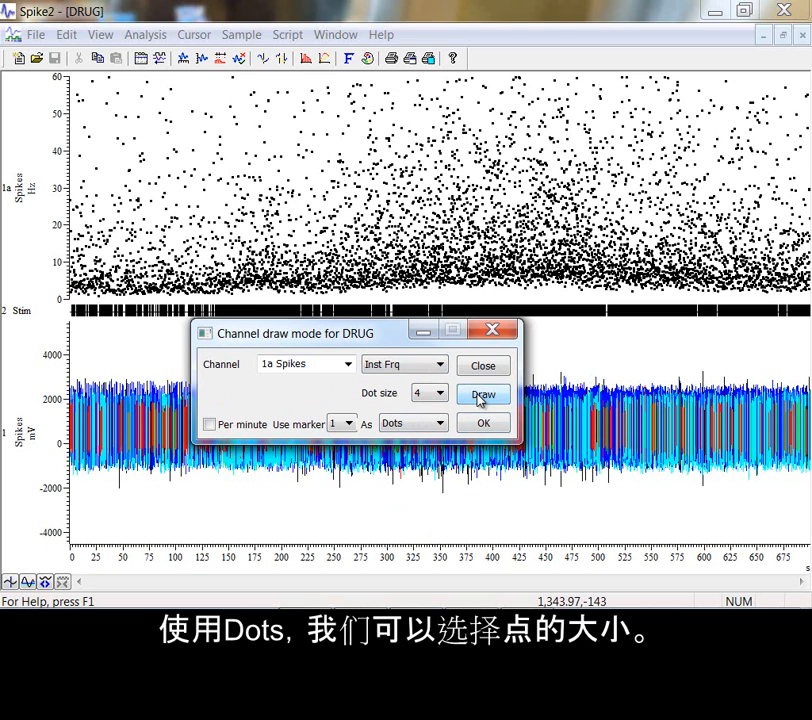
# Step: Optimise the Y range of channel 1a Spikes
pyautogui.click(71, 139)
pyautogui.doubleClick(71, 139)
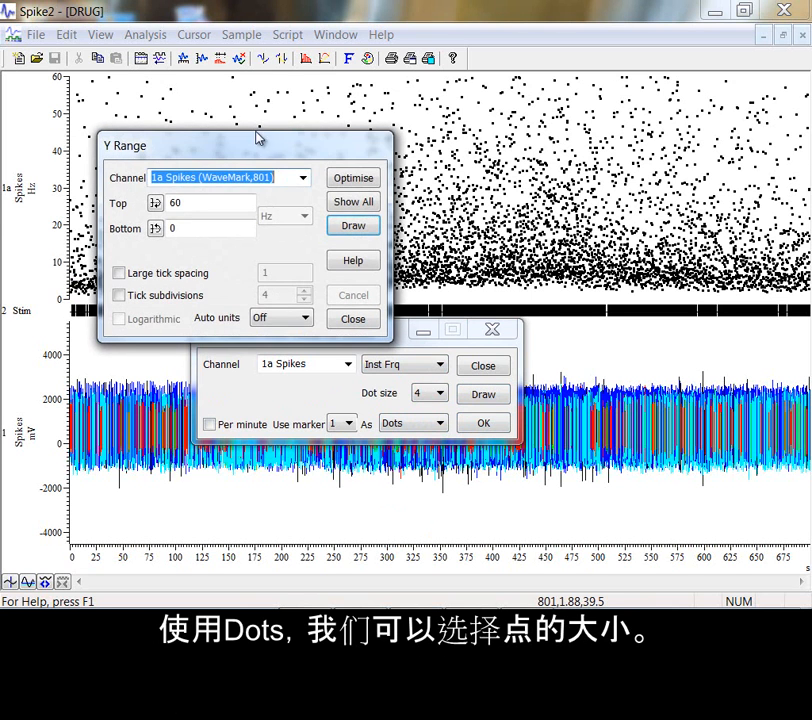
pyautogui.click(371, 180)
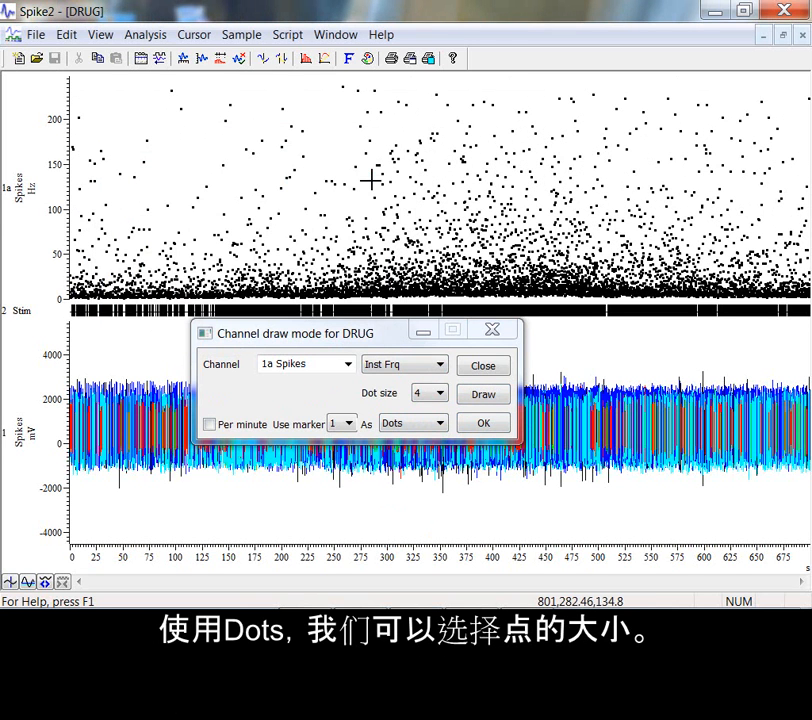
# Step: Redraw the instantaneous frequency of channel 1a Spikes in the Line style
pyautogui.click(441, 425)
pyautogui.click(437, 464)
pyautogui.click(484, 397)
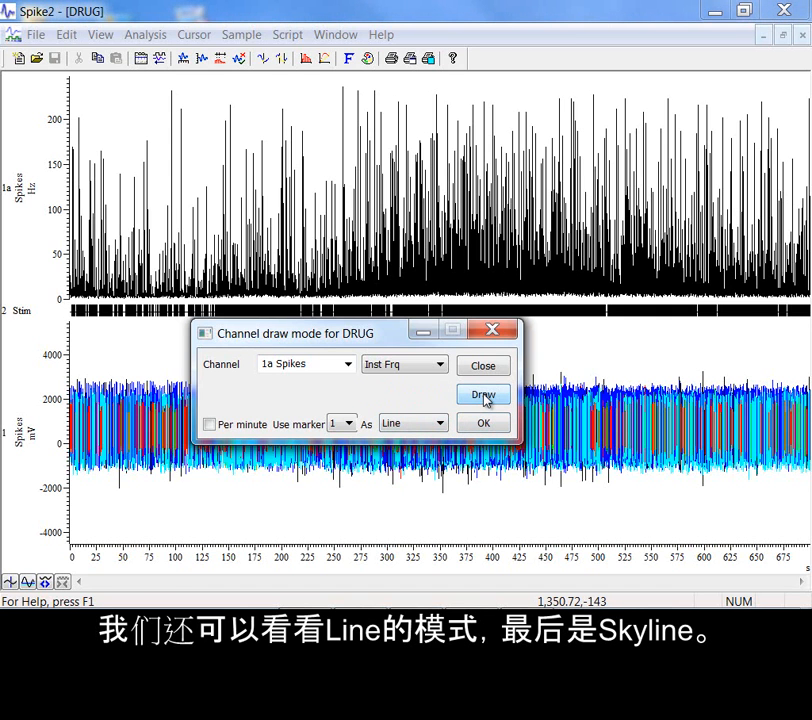
# Step: Redraw channel 1a's instantaneous frequency as Skyline and enlarge the time range from about 264 to 293 seconds
pyautogui.click(440, 423)
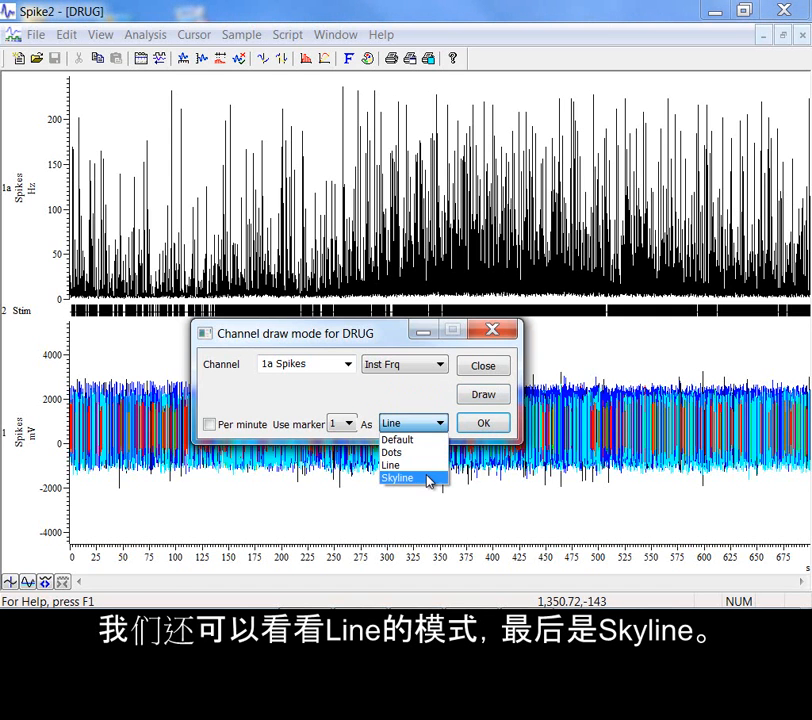
pyautogui.click(428, 478)
pyautogui.click(483, 403)
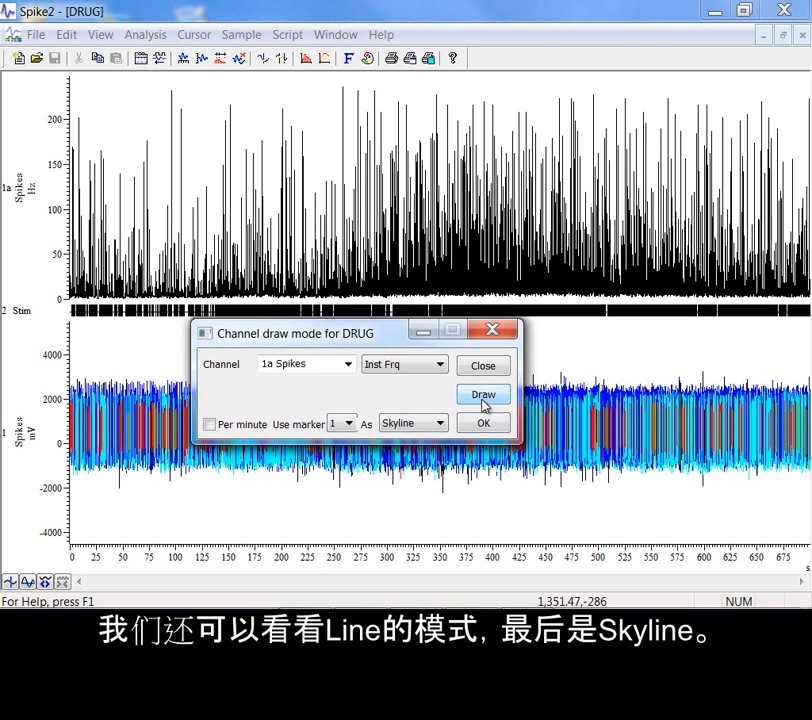
pyautogui.moveTo(350, 263); pyautogui.dragTo(381, 263)
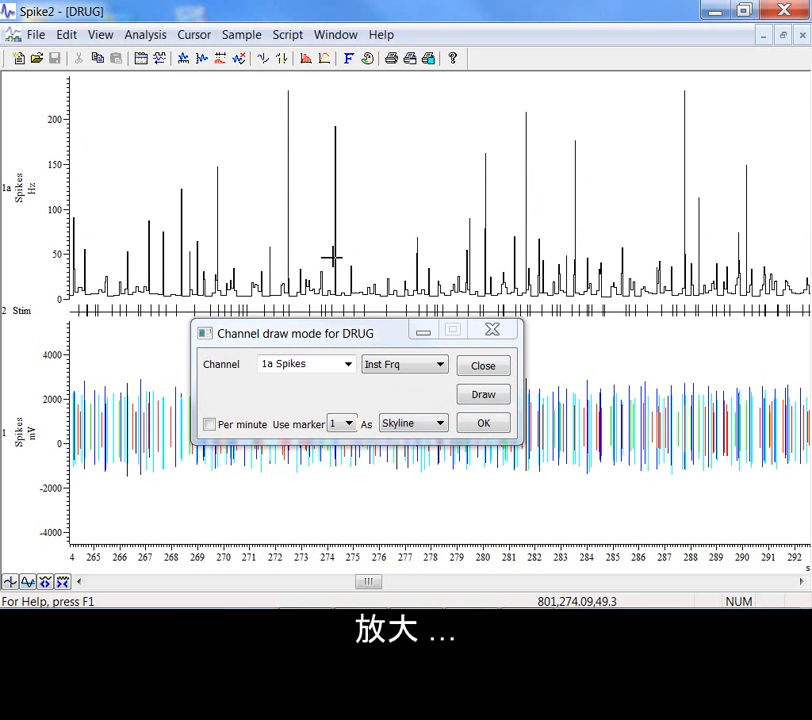
# Step: Switch the enlarged instantaneous frequency plot of channel 1a from Skyline to Line and redraw it
pyautogui.click(441, 424)
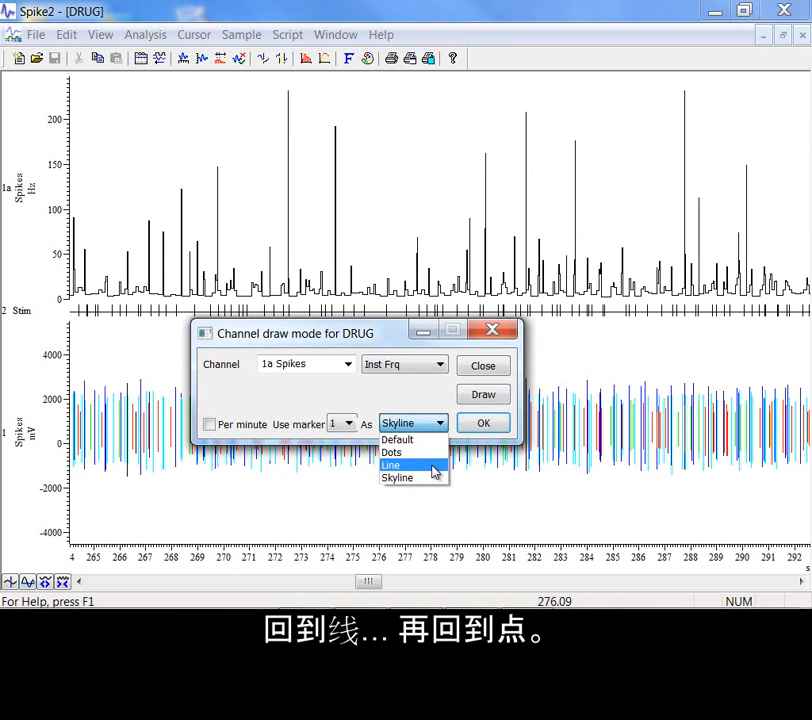
pyautogui.click(437, 466)
pyautogui.click(484, 396)
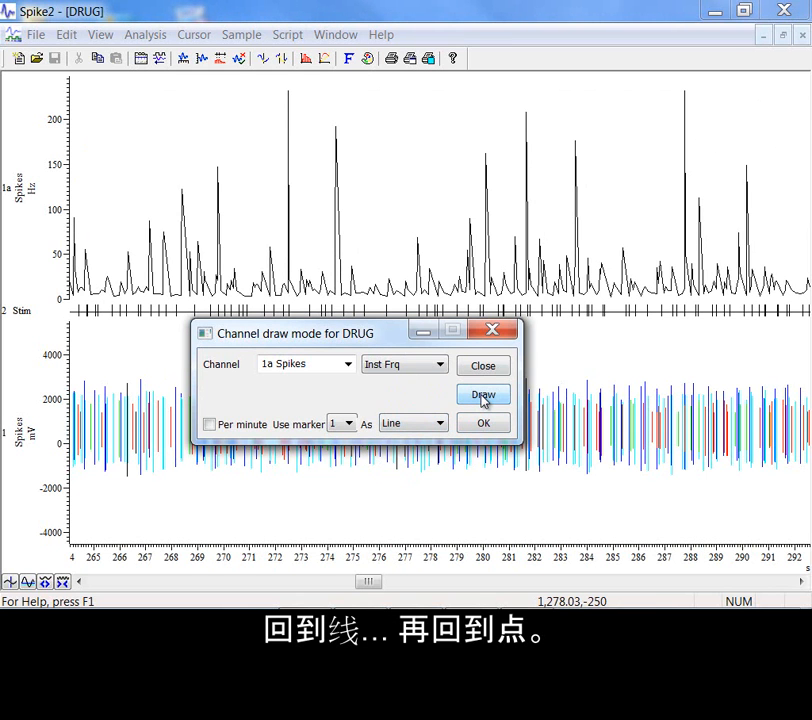
# Step: Redraw channel 1a's instantaneous frequency as Dots with dot size 4 and accept the draw mode
pyautogui.click(441, 424)
pyautogui.click(420, 456)
pyautogui.click(473, 398)
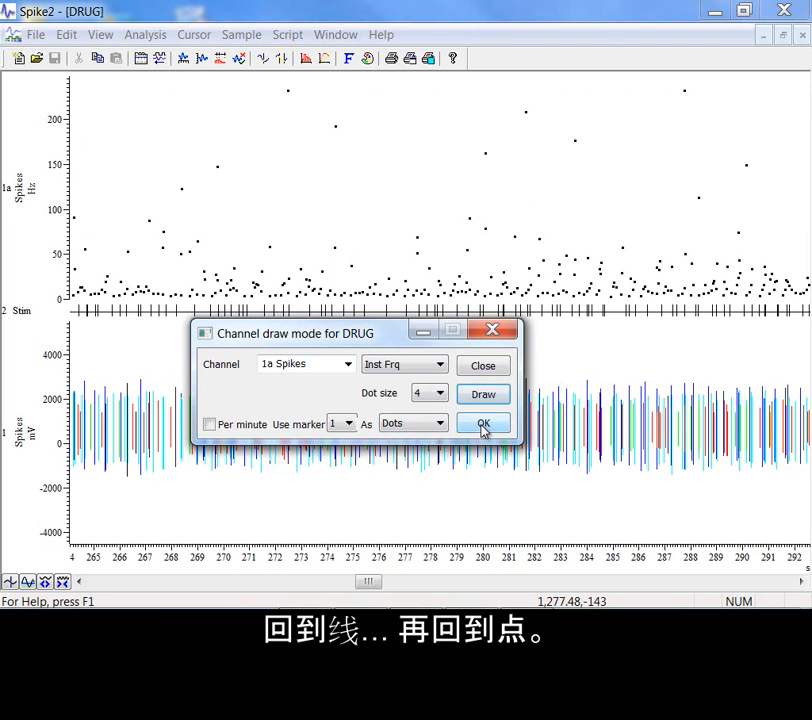
pyautogui.click(483, 425)
# Step: Show the full time range of the recording on the X axis
pyautogui.doubleClick(465, 563)
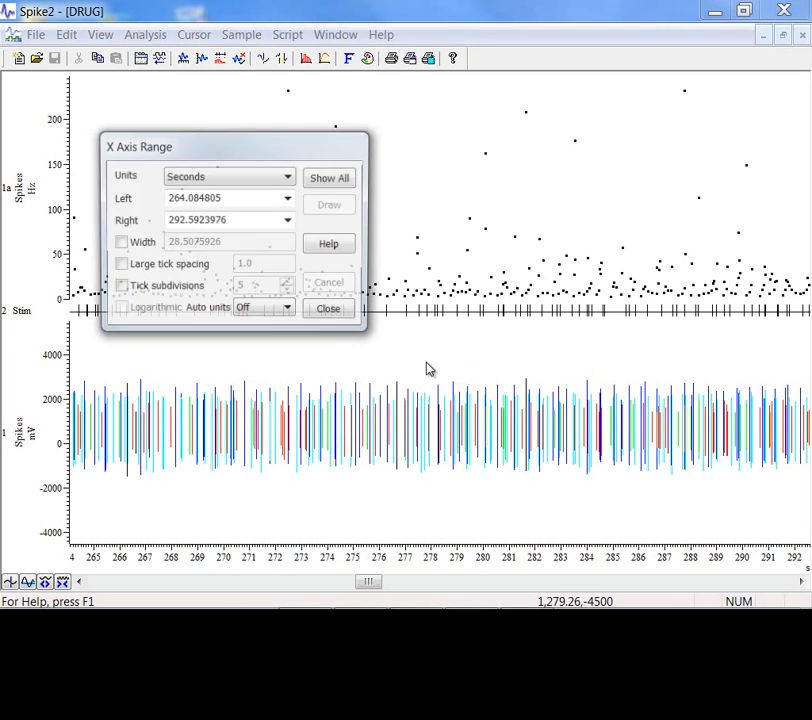
pyautogui.click(340, 183)
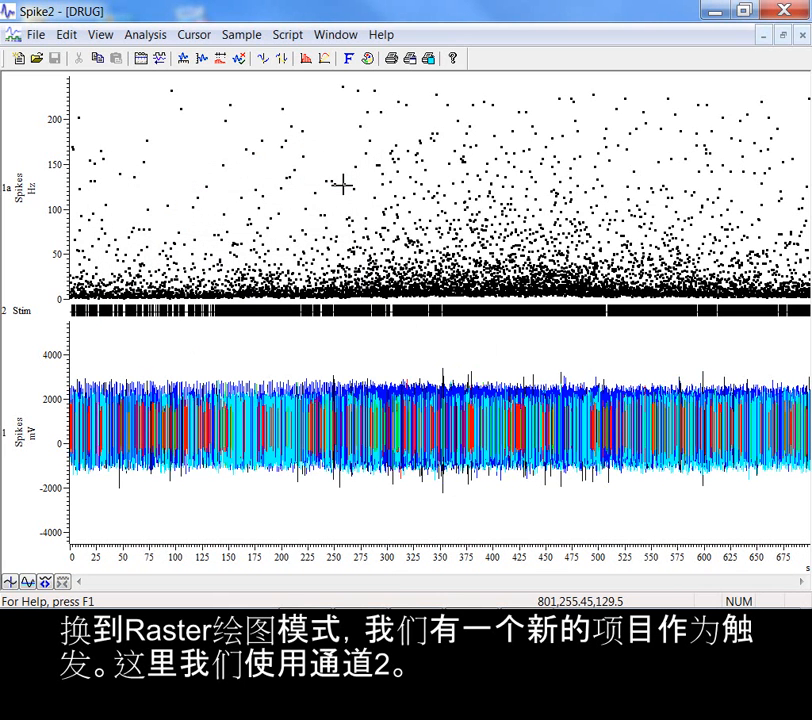
# Step: Redraw channel 1a Spikes as a Raster triggered by channel 2 Stim, with dot size 4
pyautogui.rightClick(342, 185)
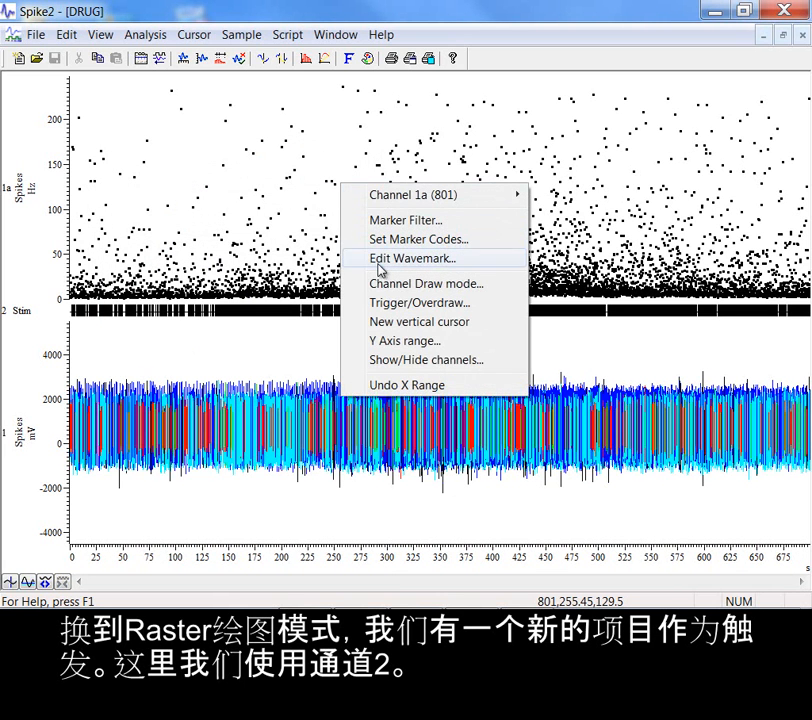
pyautogui.click(389, 290)
pyautogui.click(417, 369)
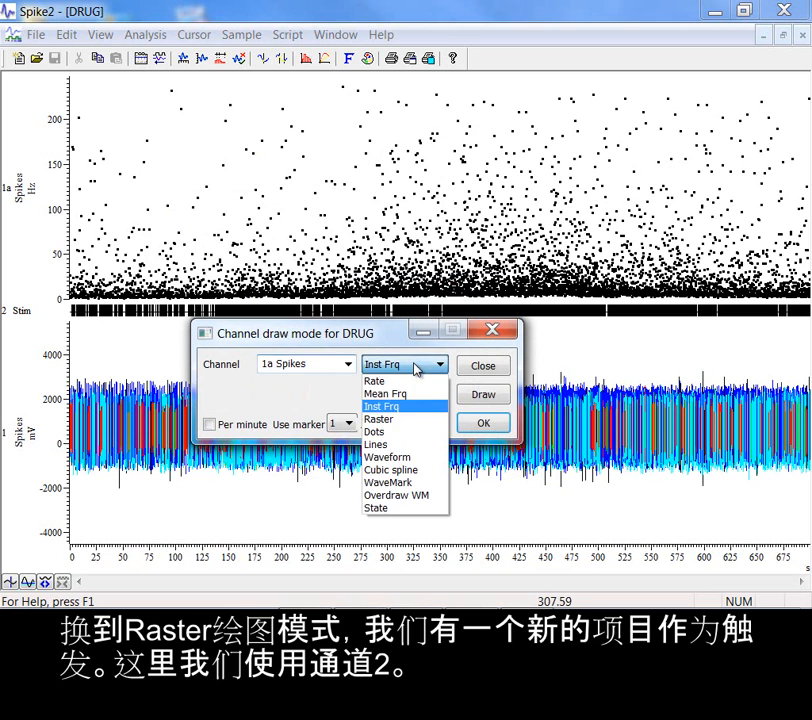
pyautogui.click(415, 420)
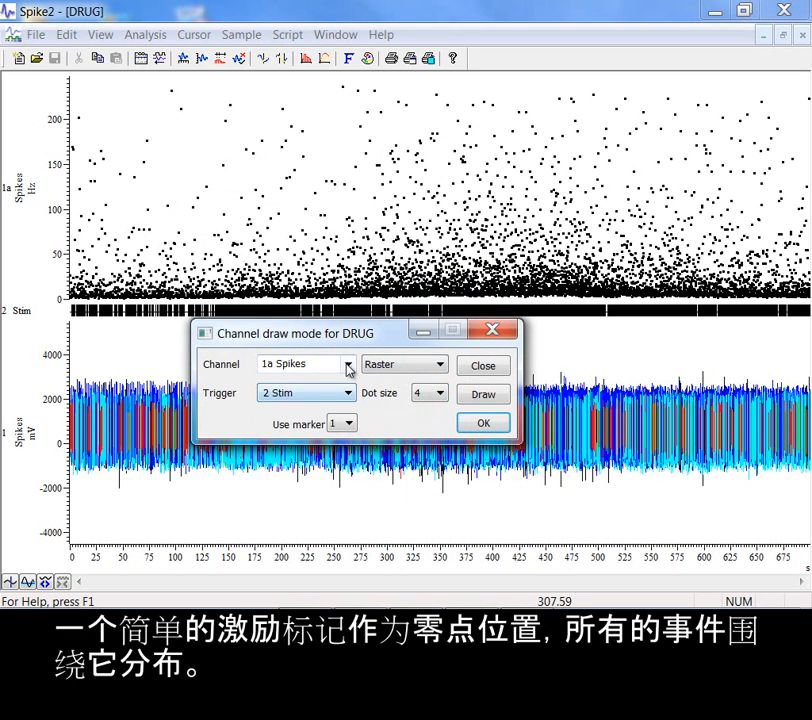
pyautogui.click(487, 396)
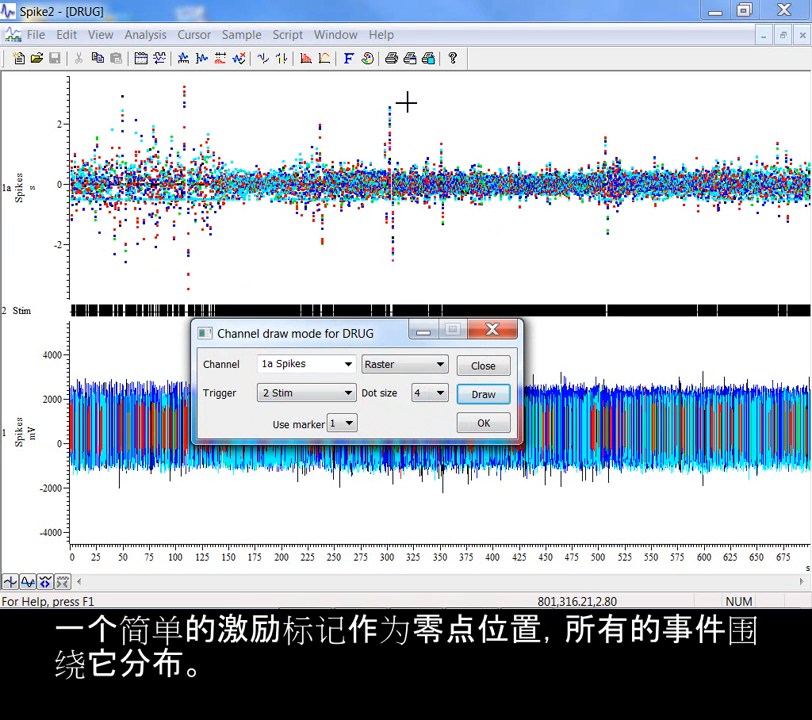
# Step: Switch channel 1a from Raster to Dots, redraw it, and enlarge the time range from about 352.3 to 353.5 seconds
pyautogui.click(380, 367)
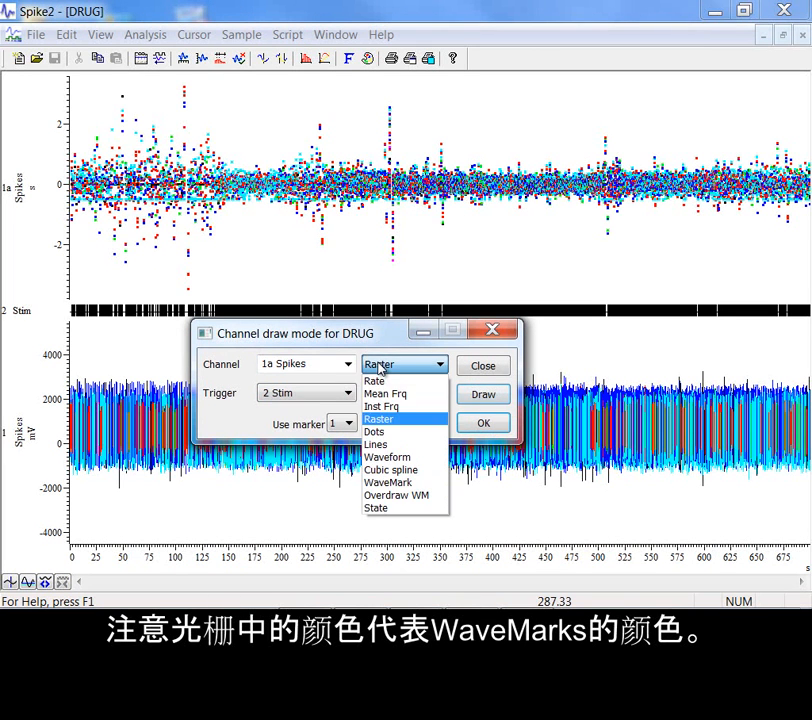
pyautogui.click(375, 432)
pyautogui.click(479, 396)
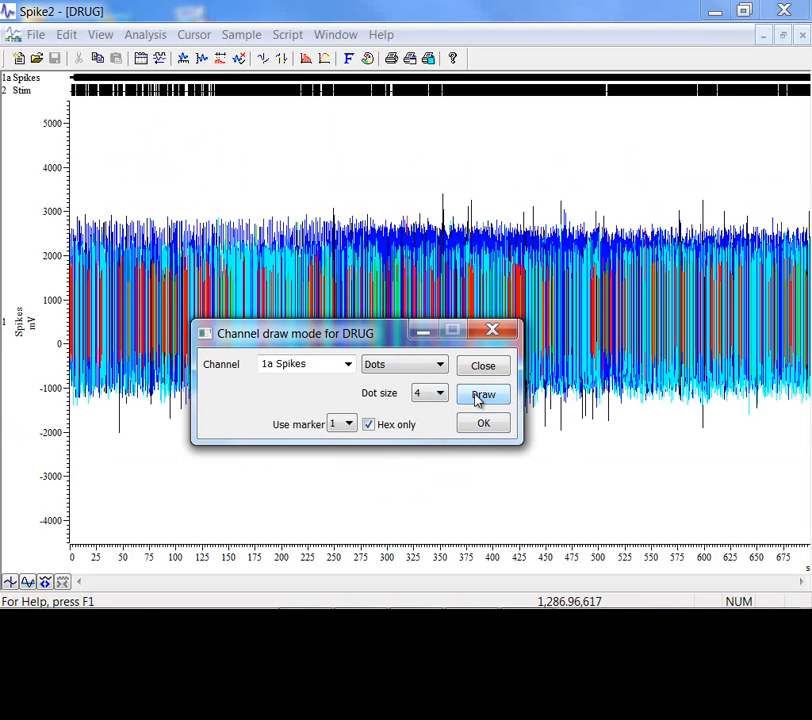
pyautogui.moveTo(431, 107); pyautogui.dragTo(472, 112)
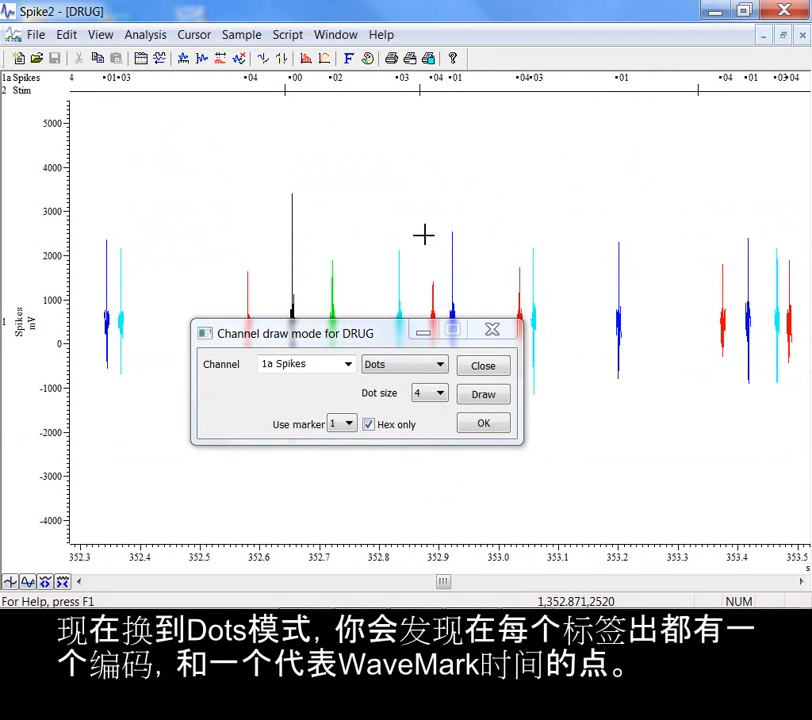
# Step: Change channel 1a's draw mode to Lines without a centre line and redraw it
pyautogui.click(420, 366)
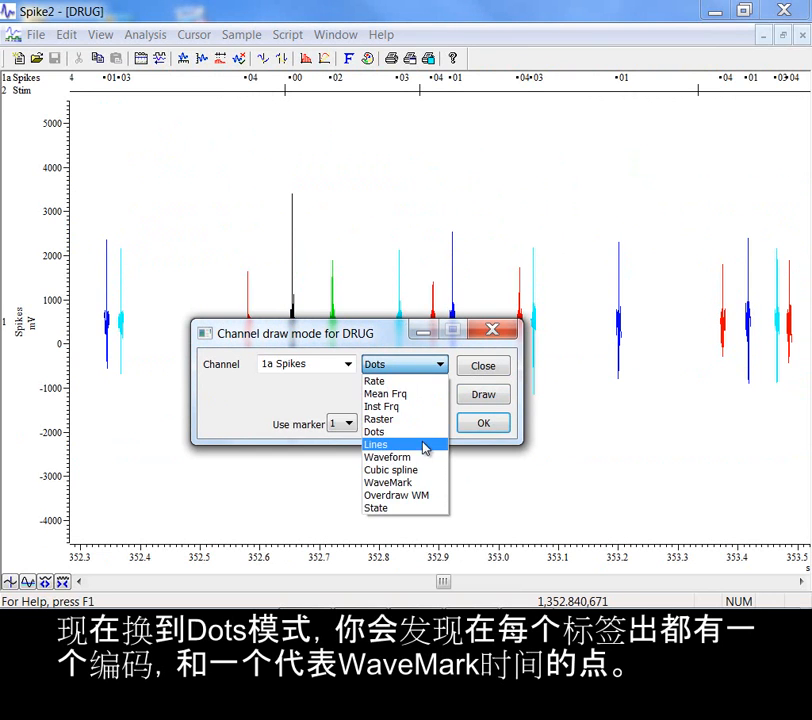
pyautogui.click(424, 444)
pyautogui.click(480, 395)
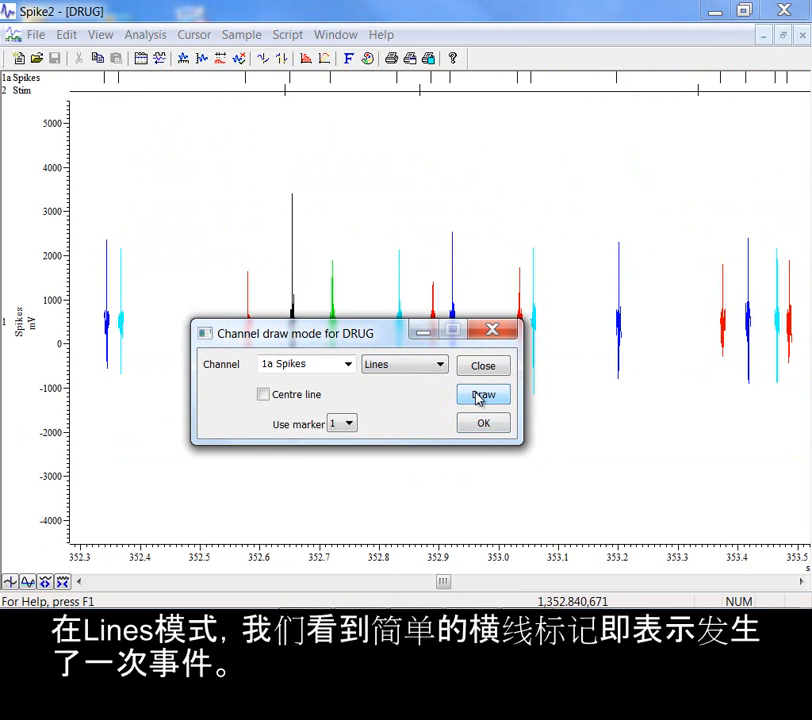
# Step: Redraw channel 1a as Waveform and enlarge the single spike between about 352.918 and 352.926 seconds
pyautogui.click(424, 378)
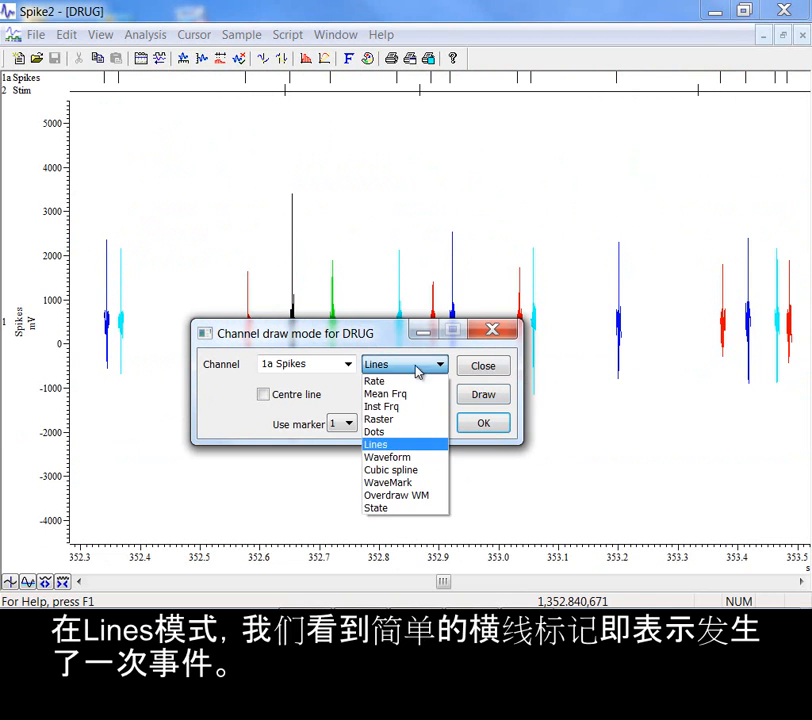
pyautogui.click(417, 457)
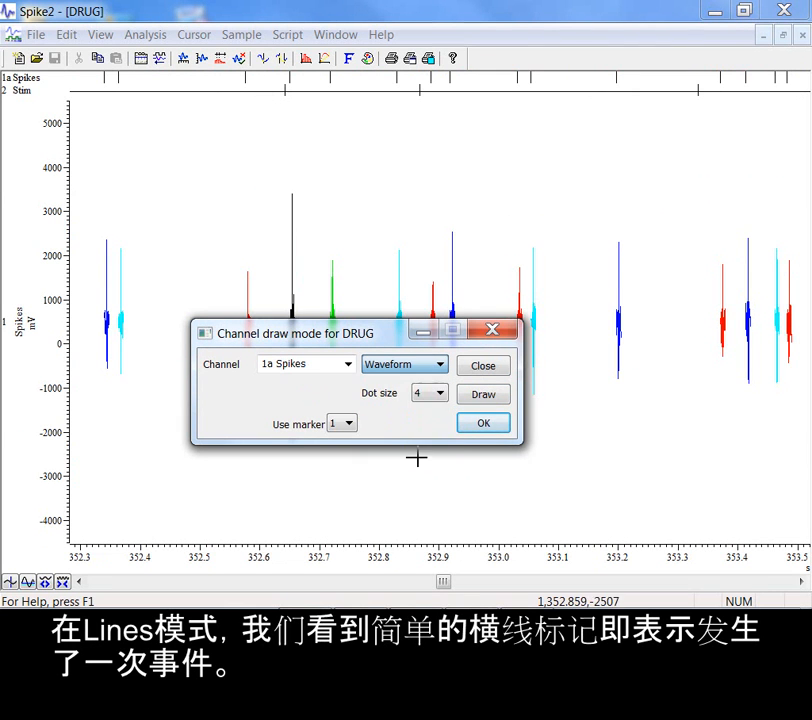
pyautogui.click(479, 397)
pyautogui.moveTo(427, 131); pyautogui.dragTo(479, 226)
pyautogui.moveTo(427, 178); pyautogui.dragTo(500, 180)
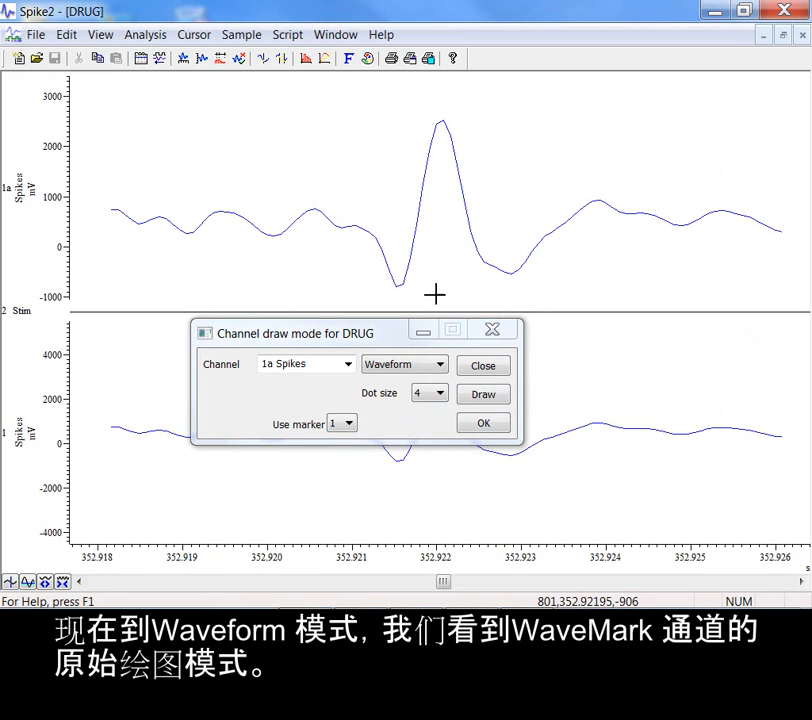
# Step: Move the draw mode dialog clear of the spike peaks and fit channel 1's Y axis to its data
pyautogui.moveTo(396, 334)
pyautogui.mouseDown()
pyautogui.moveTo(330, 325)
pyautogui.moveTo(232, 287)
pyautogui.moveTo(239, 286)
pyautogui.mouseUp()
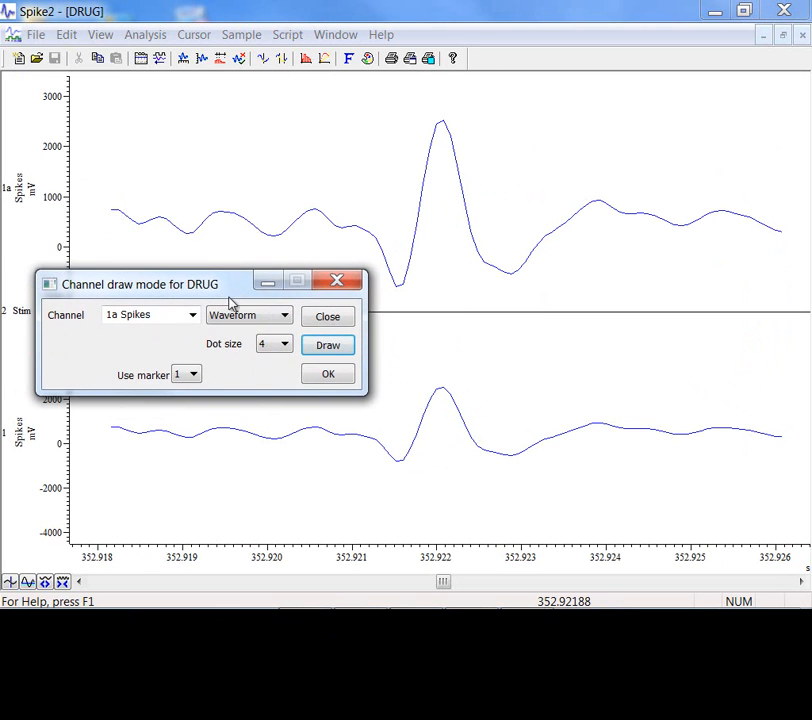
pyautogui.doubleClick(67, 450)
pyautogui.click(353, 179)
# Step: Redraw the enlarged spike on channel 1a as a Cubic spline
pyautogui.click(286, 316)
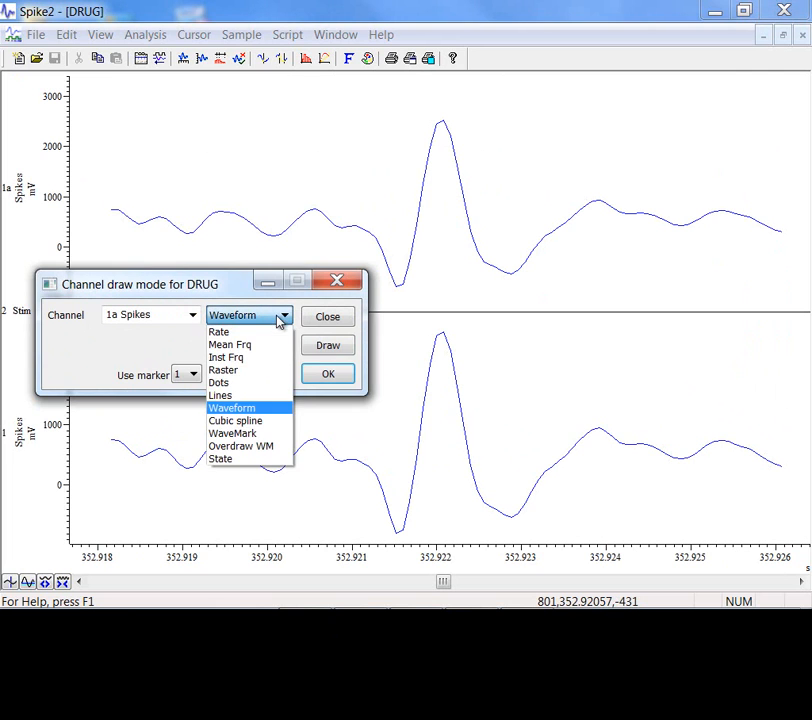
pyautogui.click(284, 421)
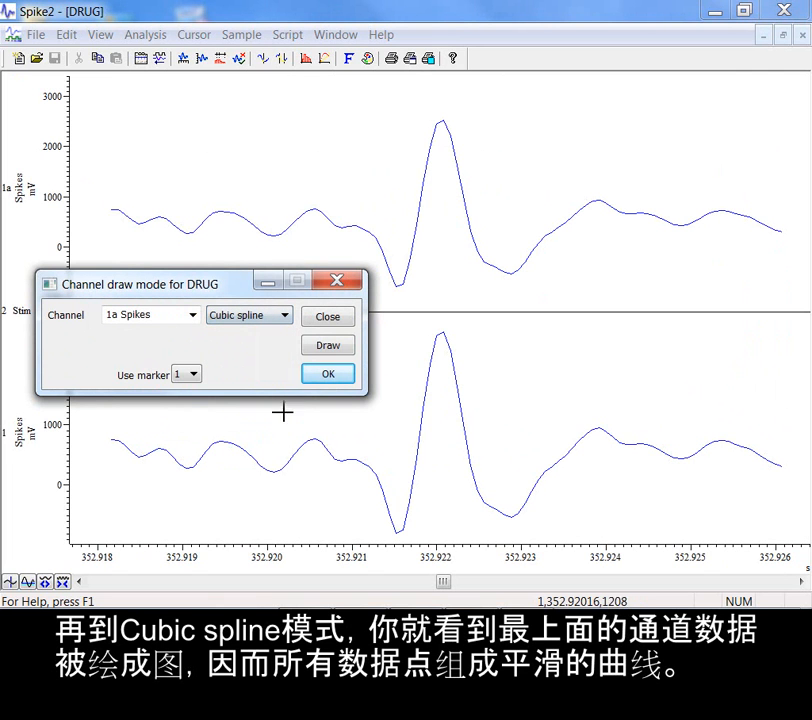
pyautogui.click(340, 347)
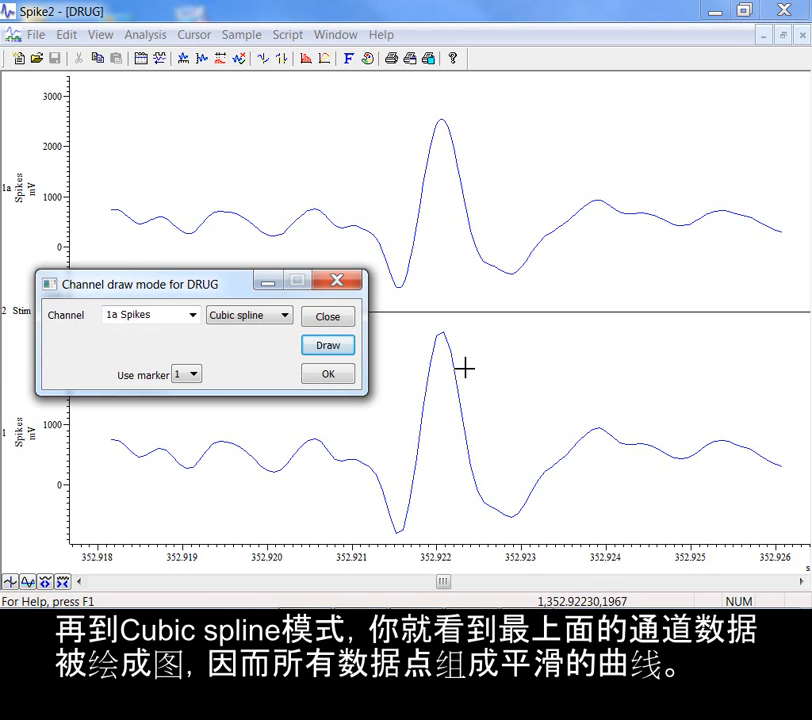
# Step: Redraw the enlarged spike on channel 1a in WaveMark mode with Hex only codes
pyautogui.click(286, 316)
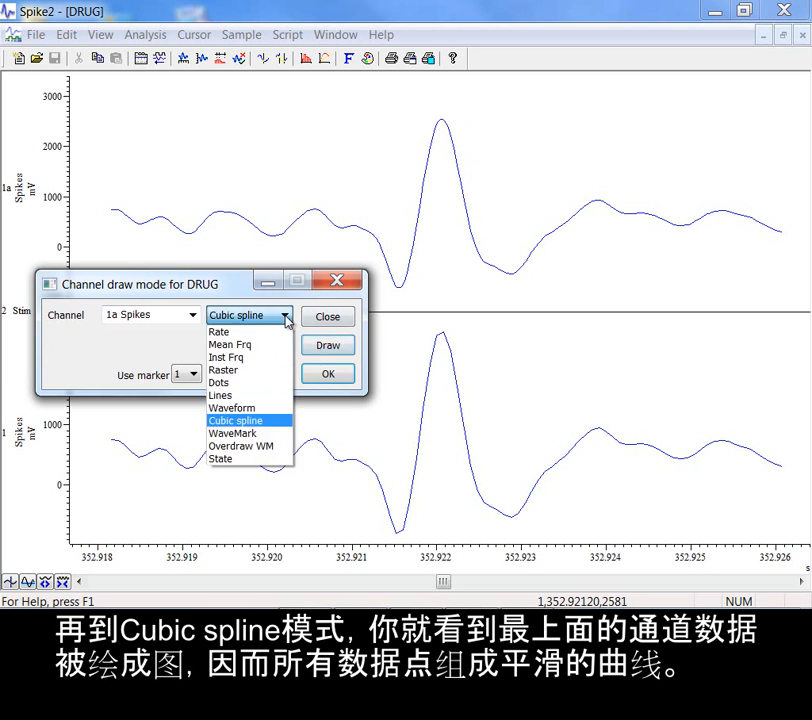
pyautogui.click(279, 436)
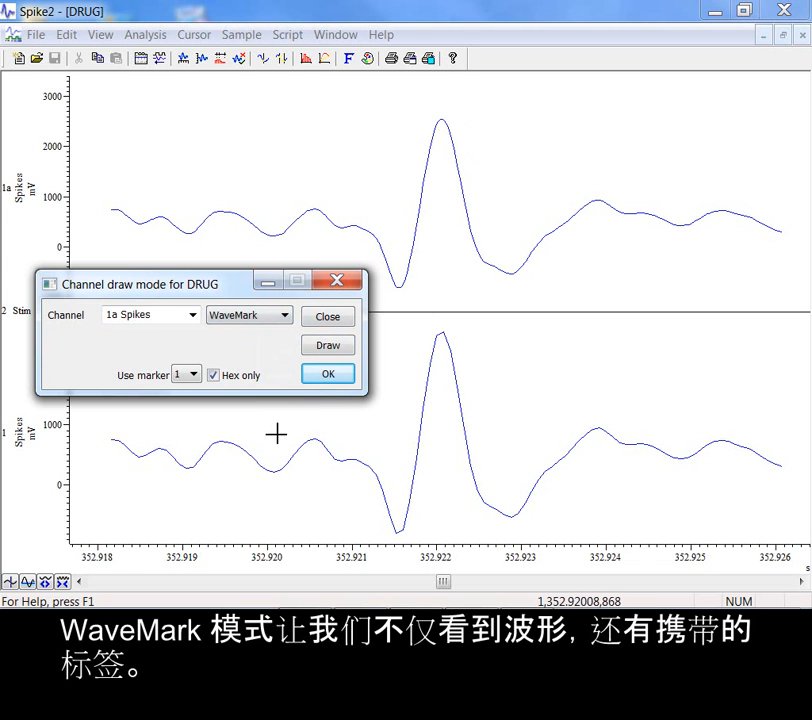
pyautogui.click(336, 351)
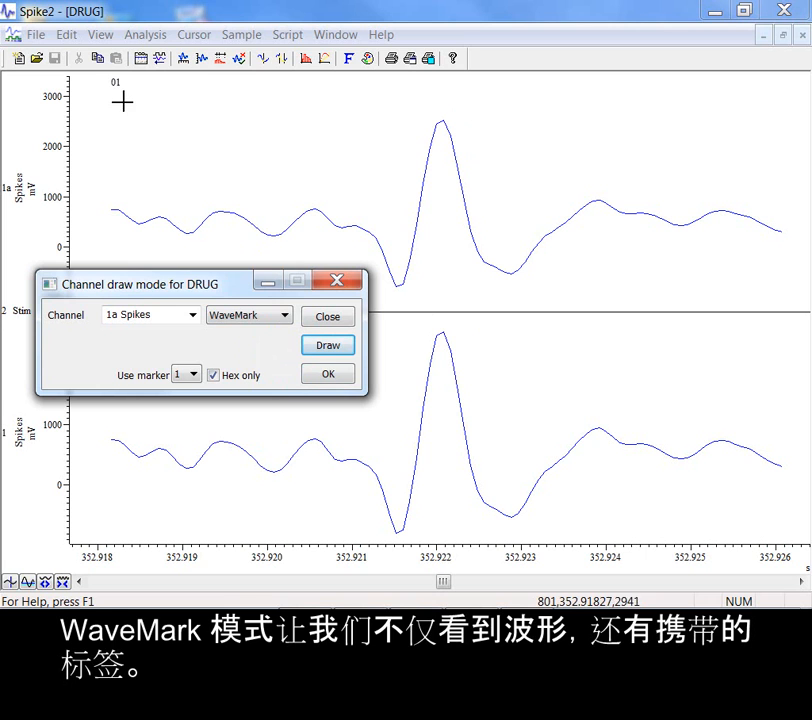
# Step: Redraw channel 1a as Overdraw WM and widen the time range to about 351.6 to 354.2 seconds
pyautogui.click(259, 318)
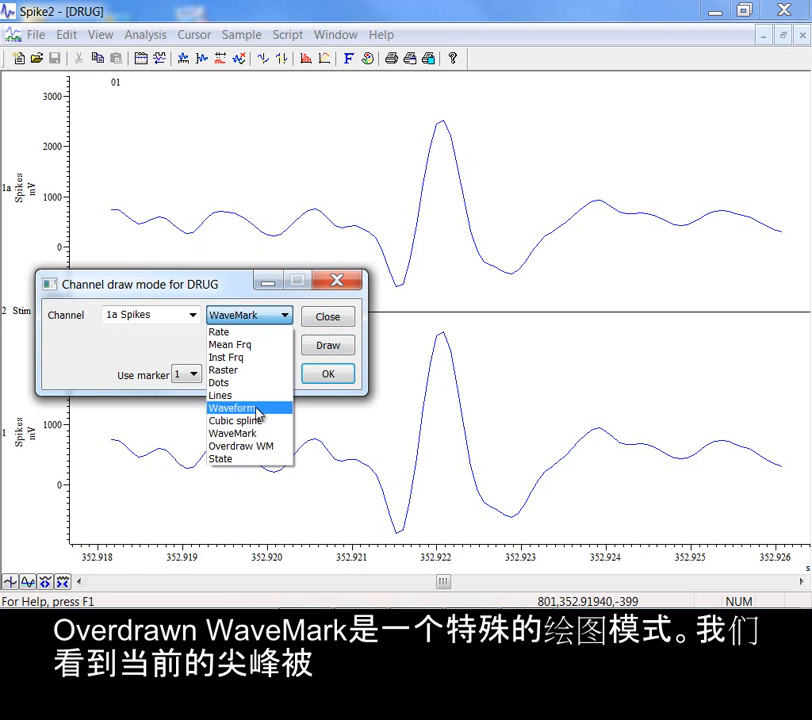
pyautogui.click(265, 444)
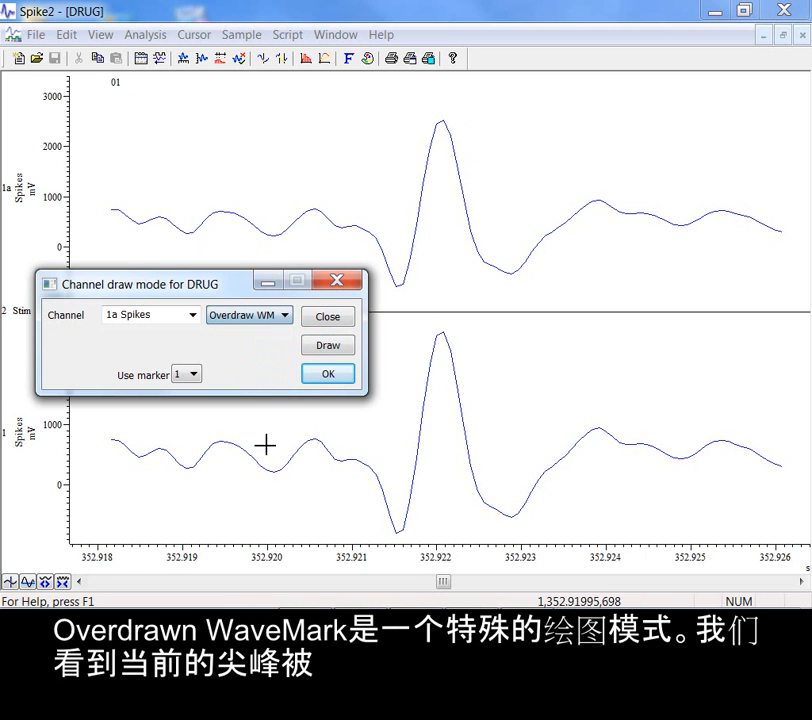
pyautogui.click(324, 347)
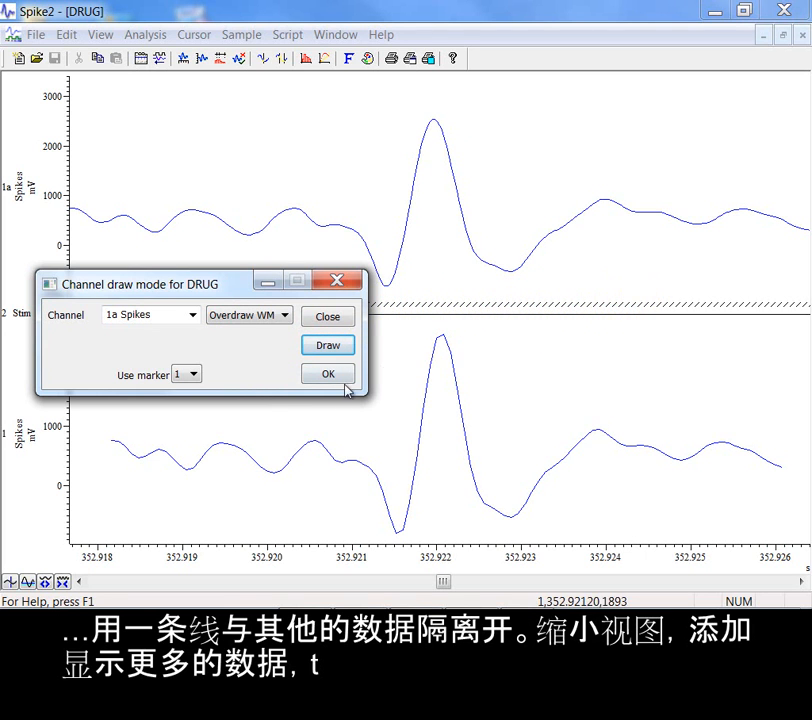
pyautogui.click(681, 563)
pyautogui.moveTo(681, 557); pyautogui.dragTo(440, 550)
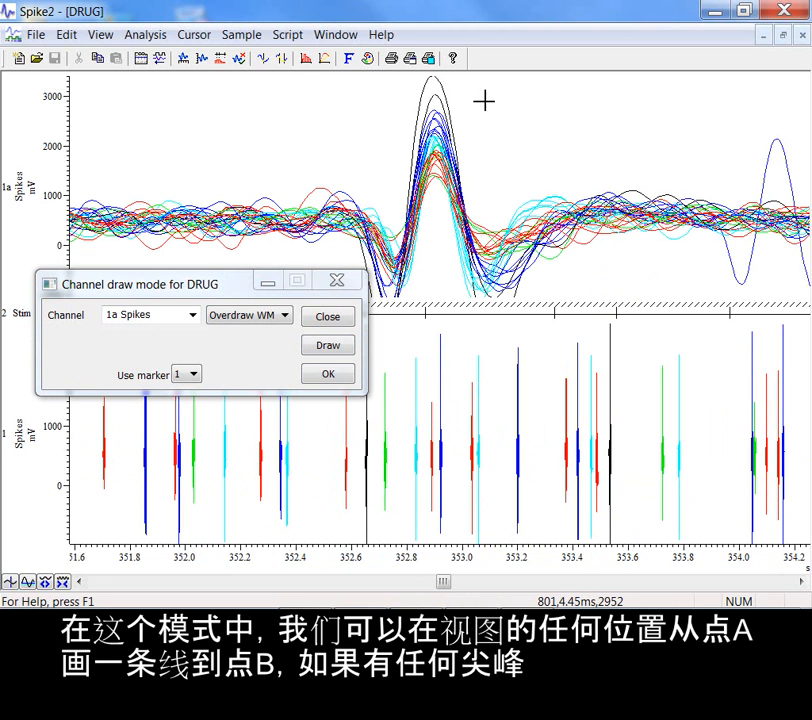
# Step: Draw a line across the tallest black overdrawn spikes on channel 1a and set their marker code 1 to 04
pyautogui.moveTo(500, 94)
pyautogui.mouseDown()
pyautogui.moveTo(436, 115)
pyautogui.moveTo(553, 377)
pyautogui.moveTo(633, 125)
pyautogui.moveTo(671, 326)
pyautogui.moveTo(400, 57)
pyautogui.moveTo(402, 160)
pyautogui.moveTo(432, 114)
pyautogui.moveTo(446, 113)
pyautogui.moveTo(442, 122)
pyautogui.mouseUp()
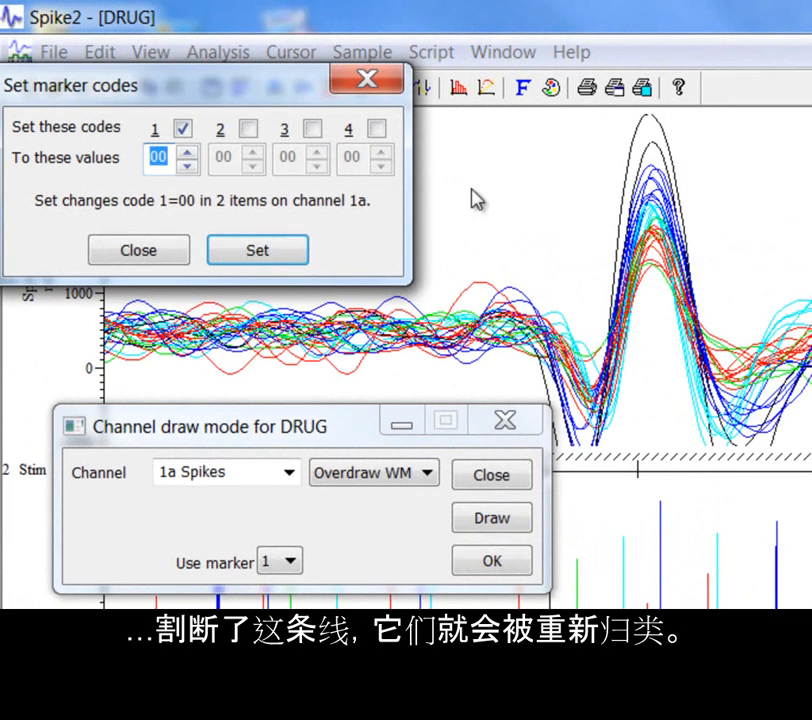
pyautogui.click(186, 153)
pyautogui.click(186, 153)
pyautogui.click(186, 153)
pyautogui.click(186, 153)
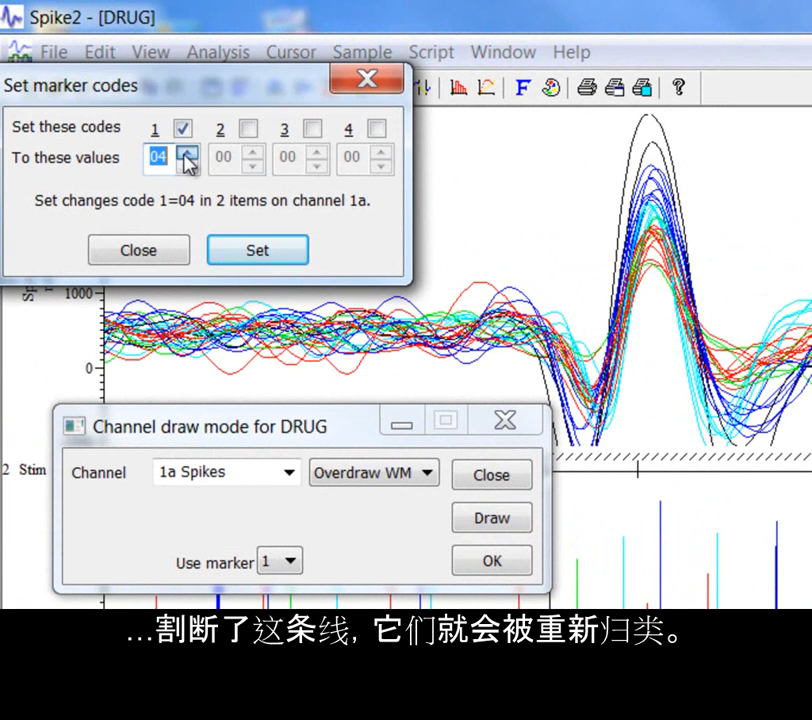
pyautogui.click(247, 251)
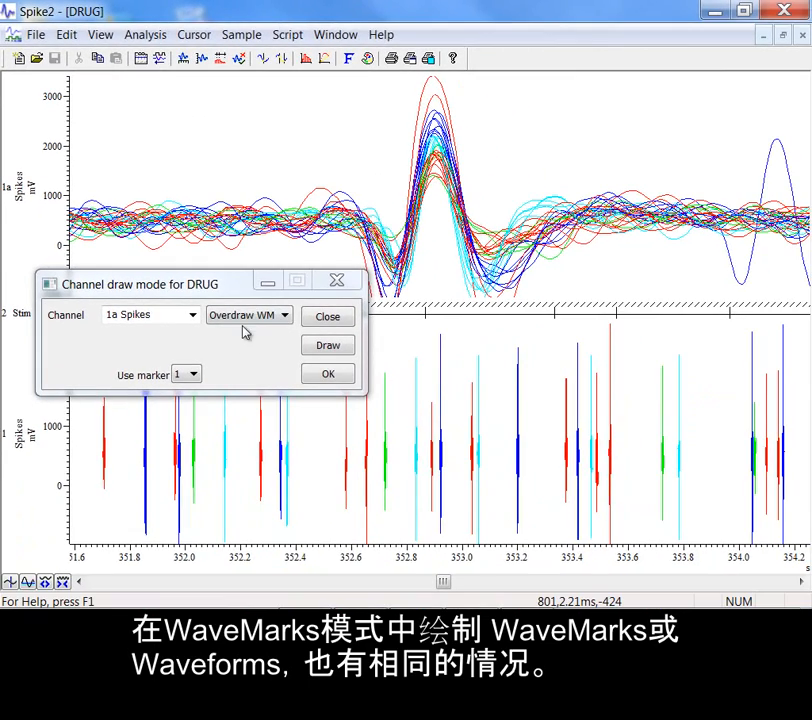
# Step: Redraw channel 1a in State mode, and turn on Show code to label the coloured segments
pyautogui.click(350, 452)
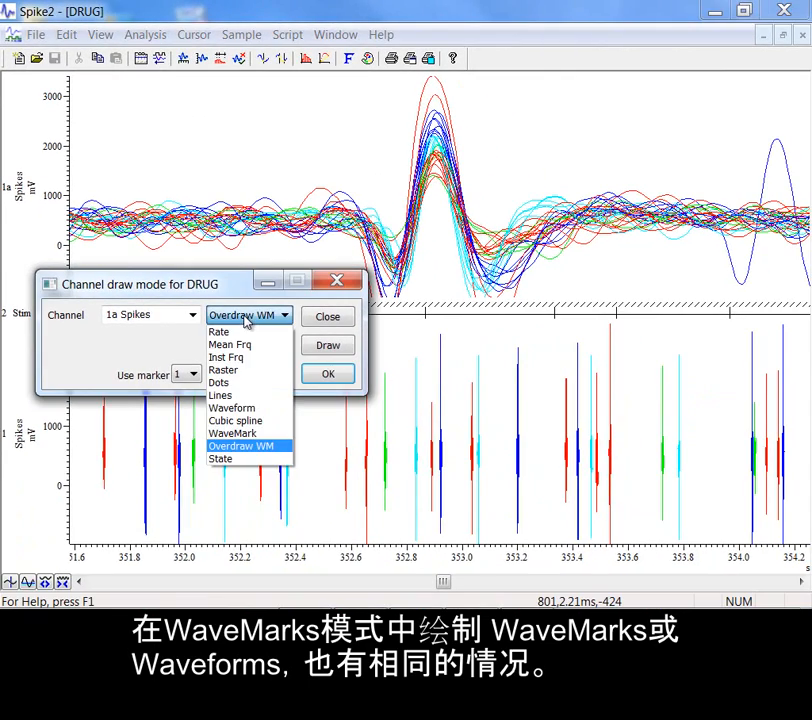
pyautogui.click(238, 459)
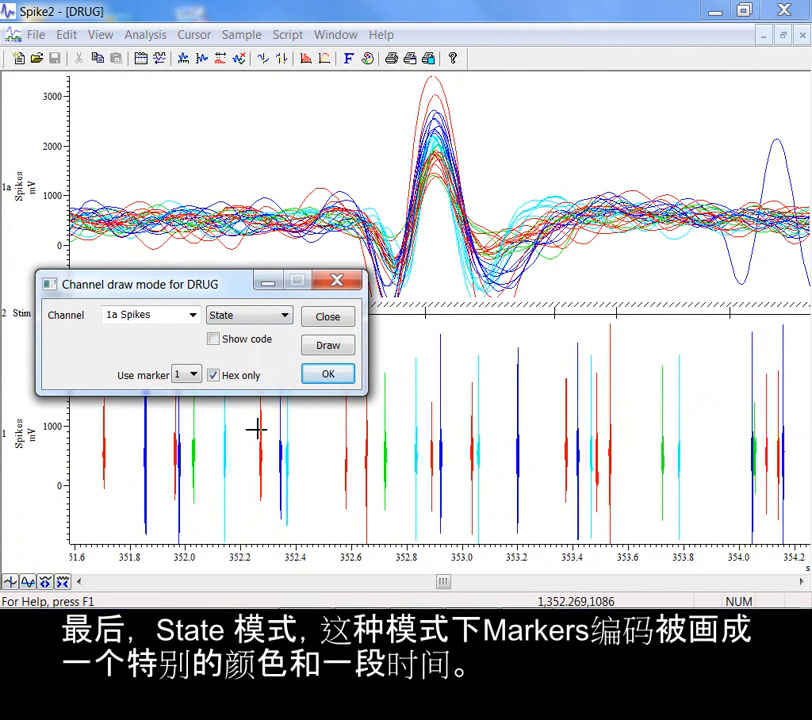
pyautogui.click(330, 345)
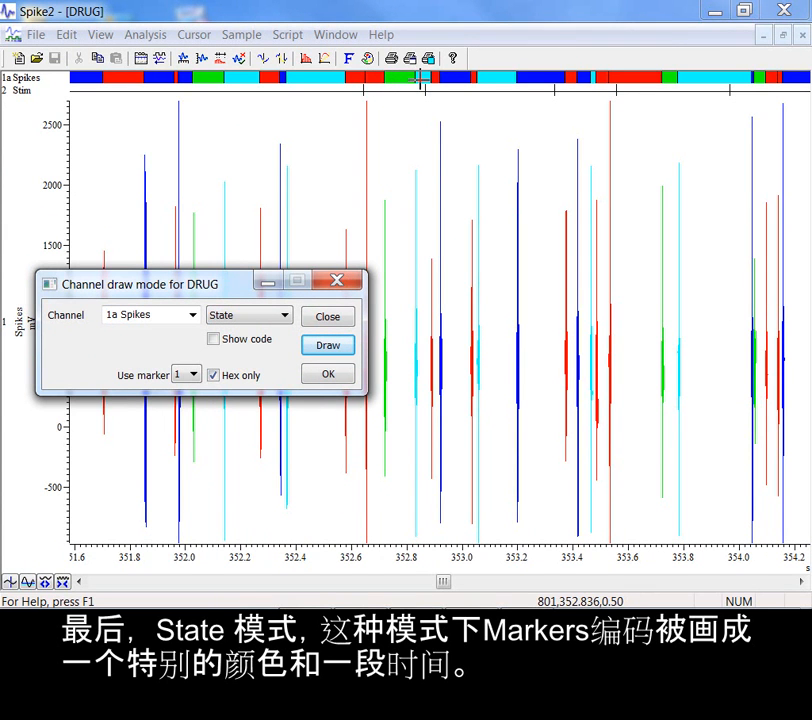
pyautogui.click(214, 339)
pyautogui.click(326, 345)
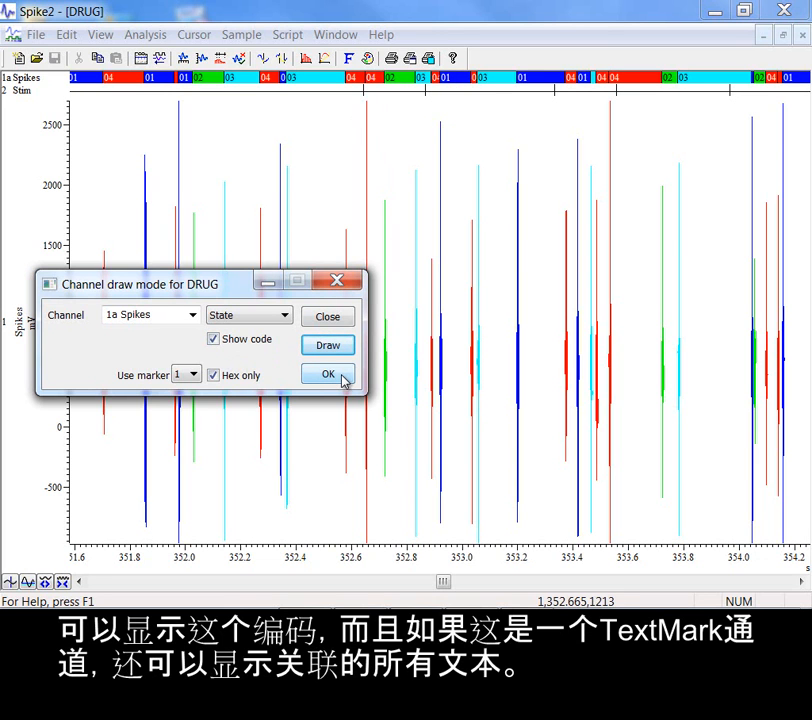
# Step: Return channel 1a to Lines mode, redraw it, and accept the draw mode
pyautogui.click(285, 315)
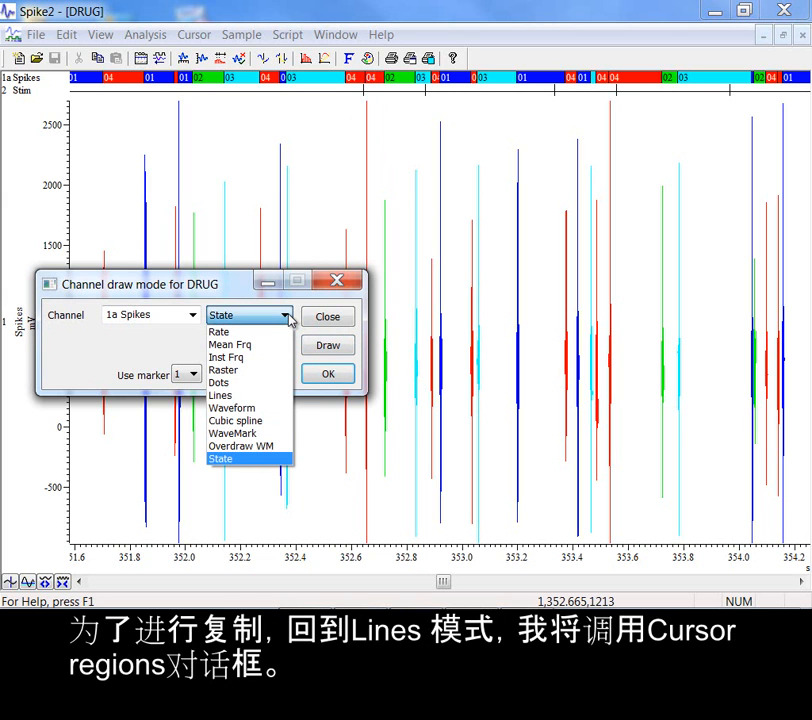
pyautogui.click(258, 398)
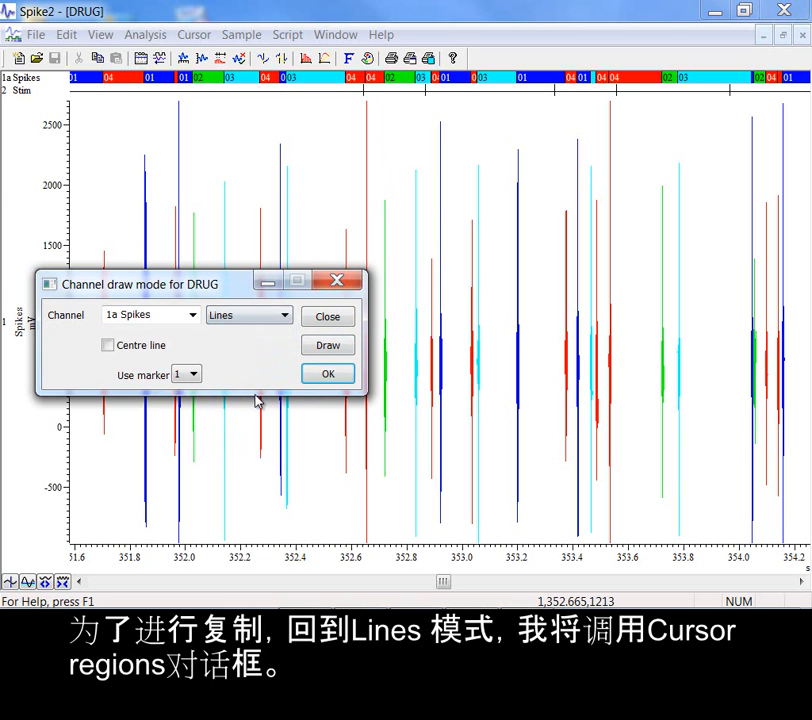
pyautogui.click(327, 347)
pyautogui.click(332, 377)
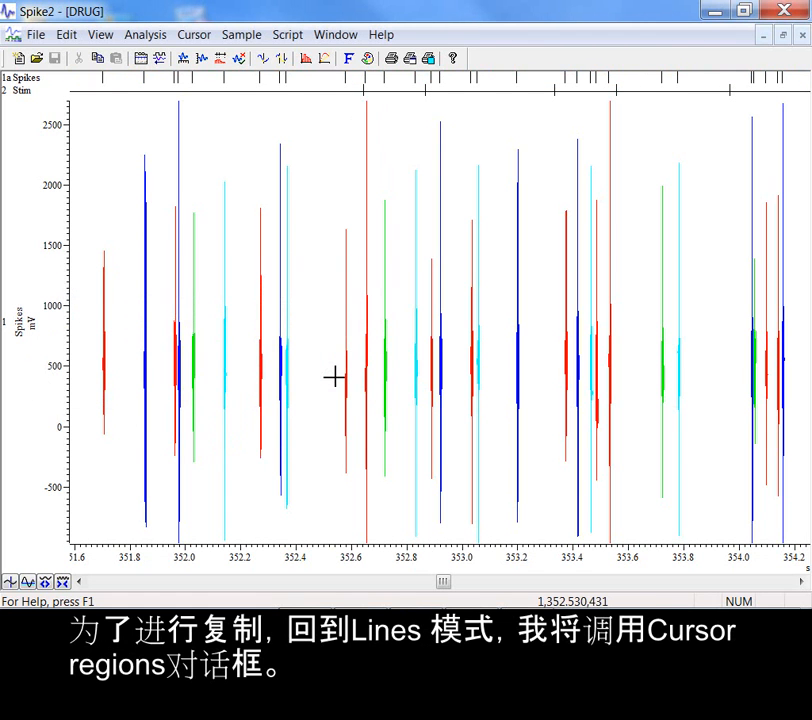
# Step: Open the Cursor regions window for DRUG, reposition it over the upper part of the data, and return to the data view
pyautogui.click(282, 59)
pyautogui.moveTo(341, 277); pyautogui.dragTo(428, 220)
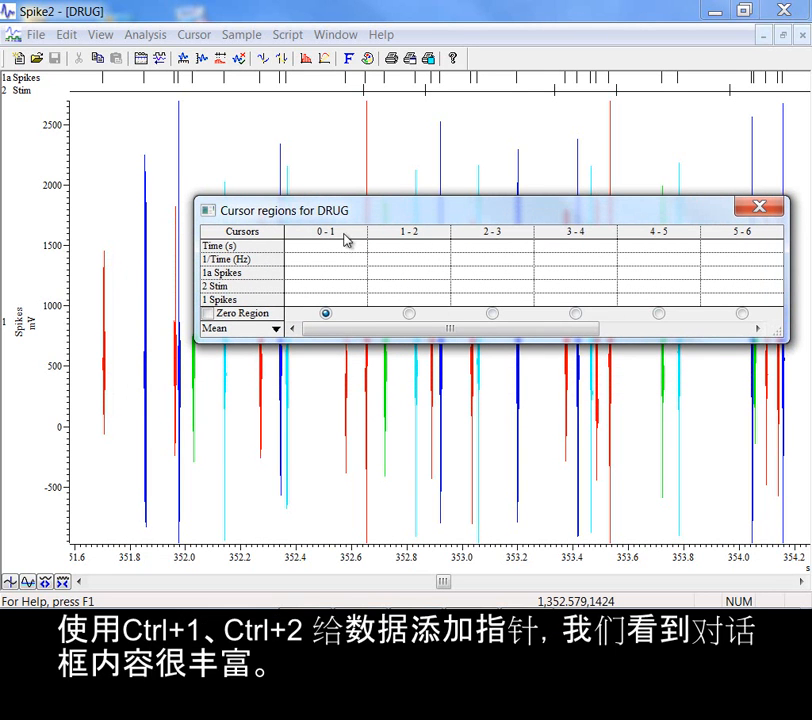
pyautogui.click(294, 126)
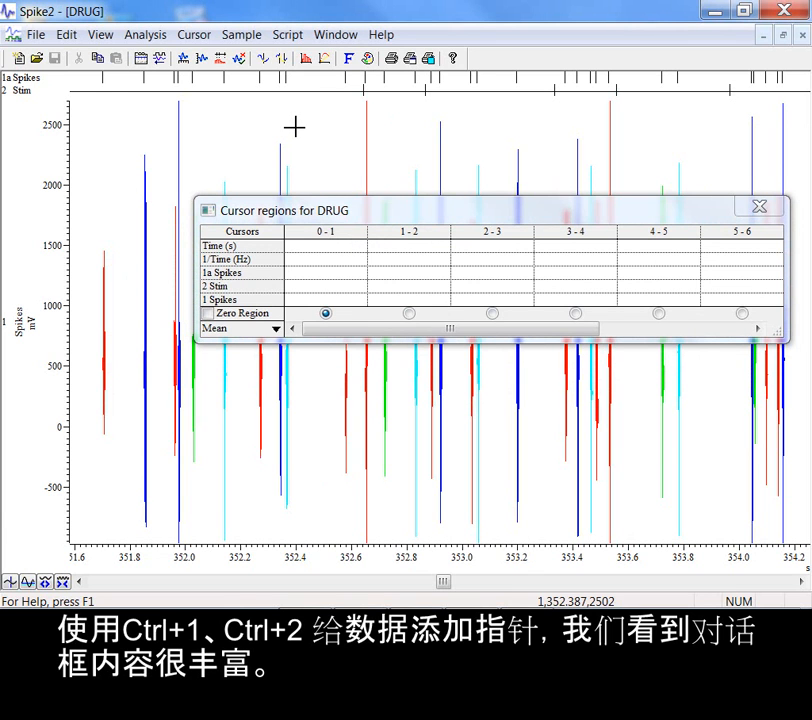
# Step: Add vertical cursors 1 and 2 to the data, and move cursor 2 to about 352.77 s
pyautogui.hotkey('ctrl', '1')
pyautogui.hotkey('ctrl', '2')
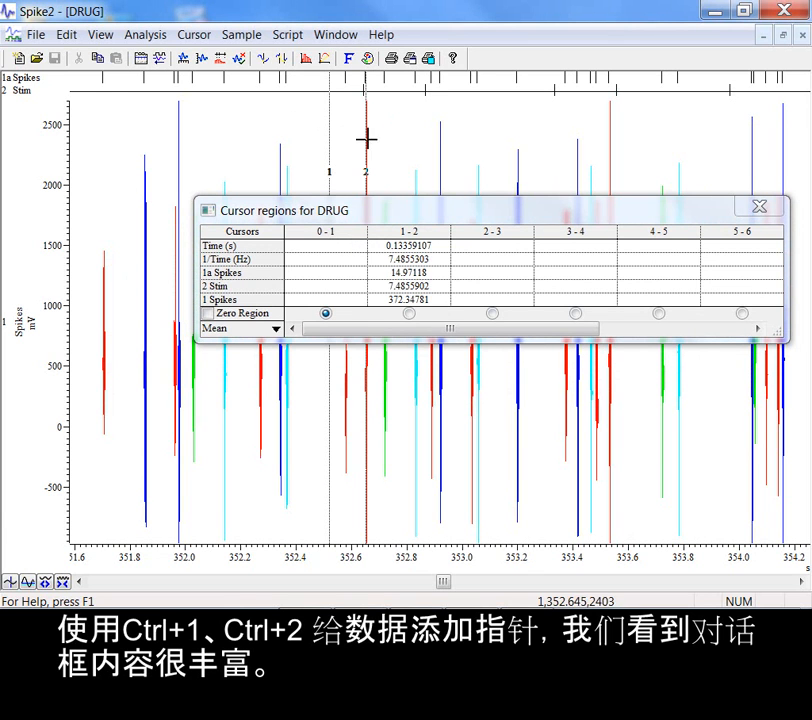
pyautogui.moveTo(370, 140); pyautogui.dragTo(400, 143)
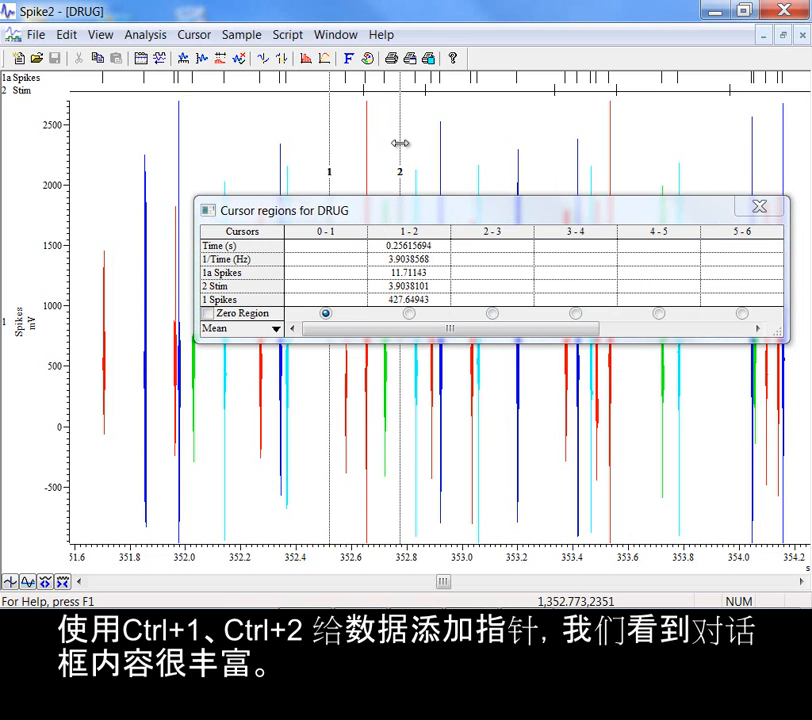
# Step: Change the cursor regions measurement to Sum, and select the 1a Spikes result for region 1 - 2
pyautogui.click(277, 330)
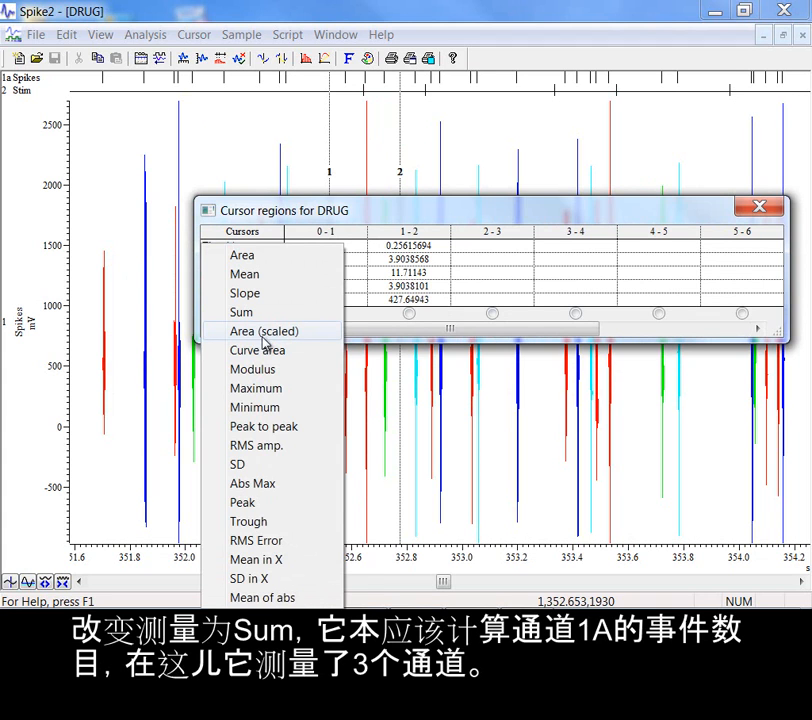
pyautogui.click(255, 313)
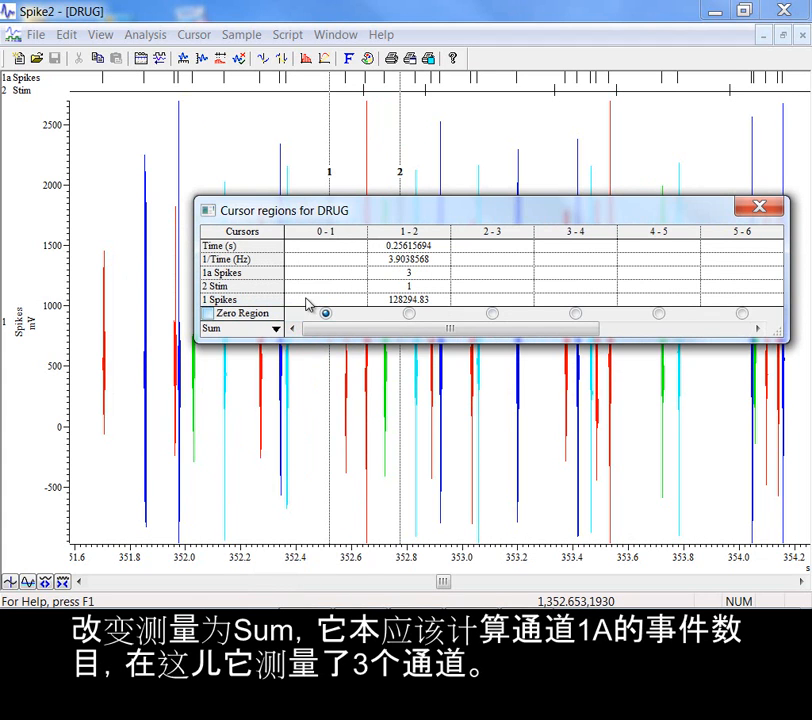
pyautogui.click(416, 278)
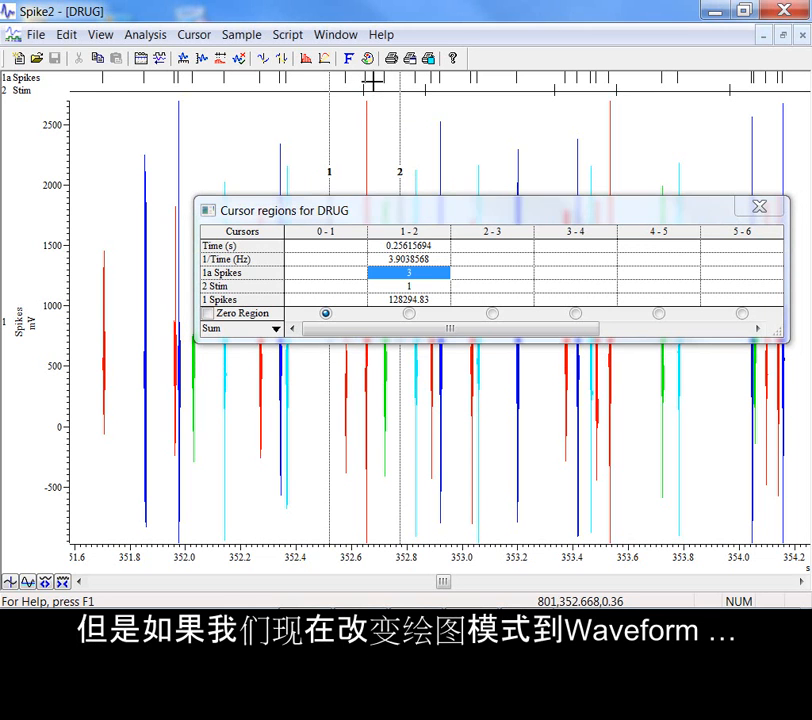
# Step: Redraw channel 1a in Waveform mode, move the draw mode dialog clear of the measurements, and accept the mode
pyautogui.rightClick(371, 82)
pyautogui.click(462, 181)
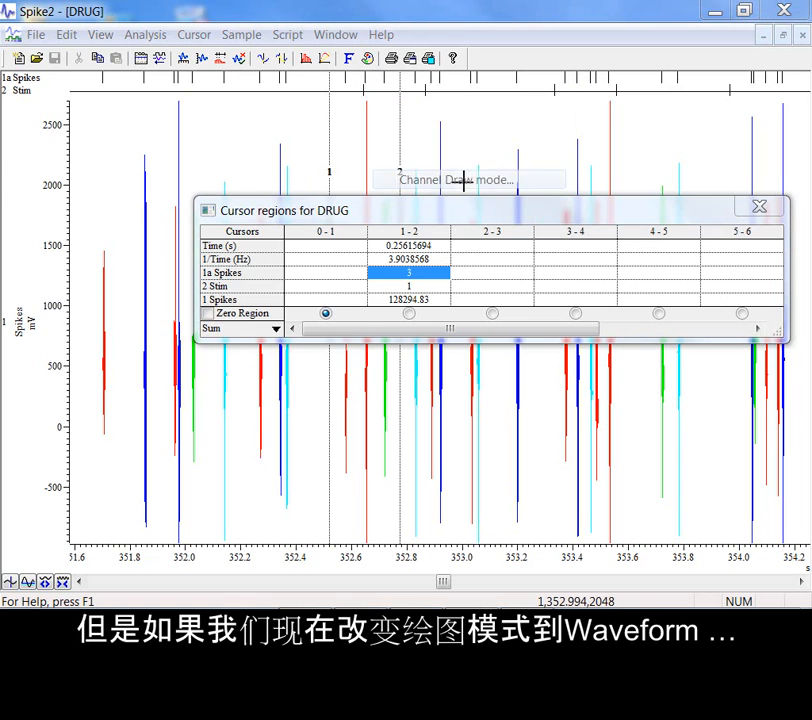
pyautogui.click(283, 312)
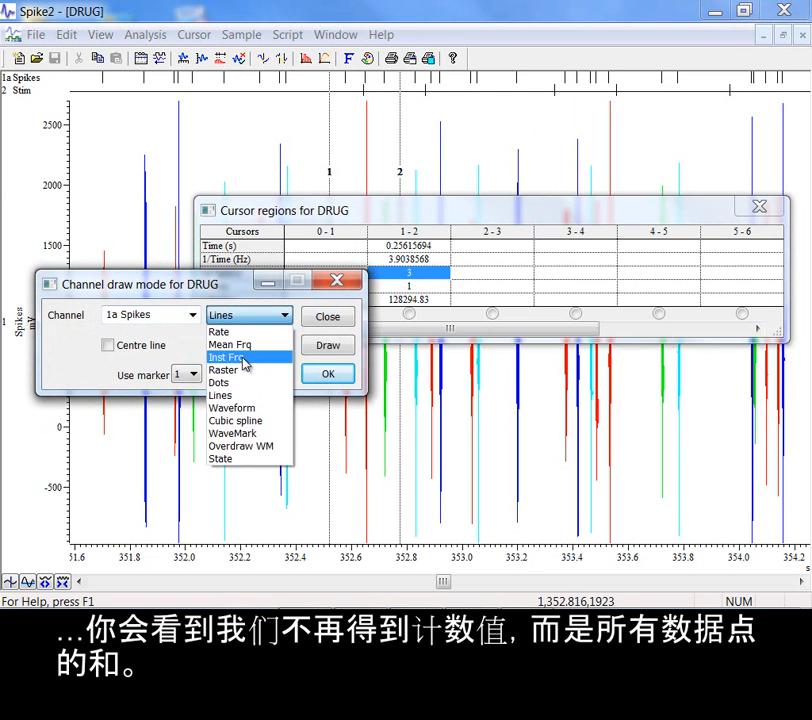
pyautogui.click(248, 408)
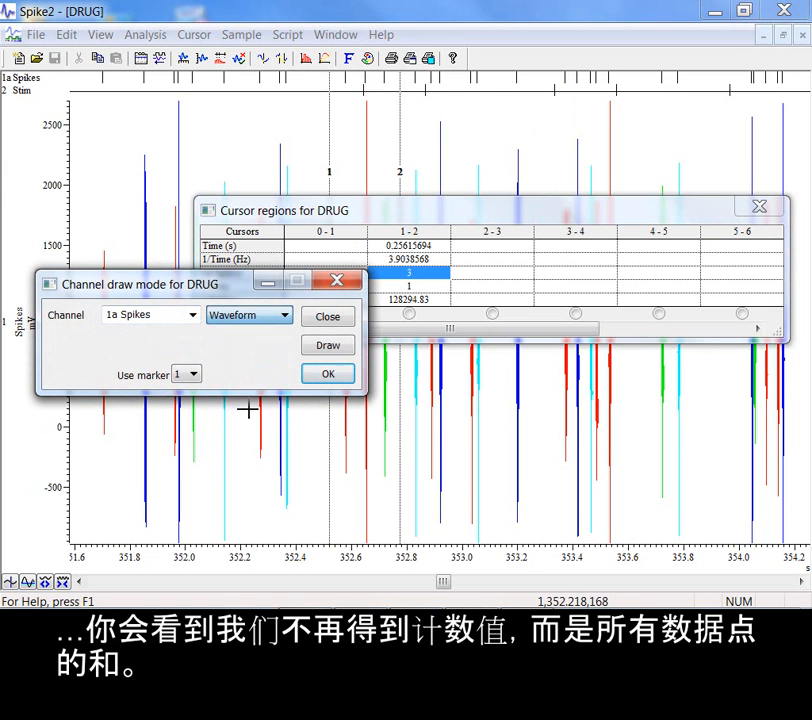
pyautogui.click(324, 346)
pyautogui.moveTo(241, 289)
pyautogui.mouseDown()
pyautogui.moveTo(505, 462)
pyautogui.moveTo(665, 424)
pyautogui.mouseUp()
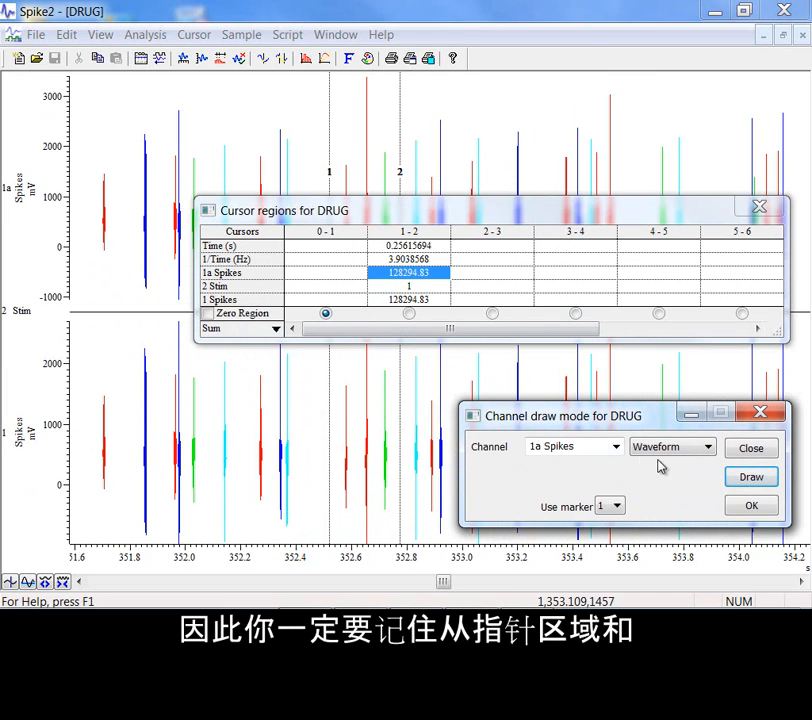
pyautogui.click(748, 508)
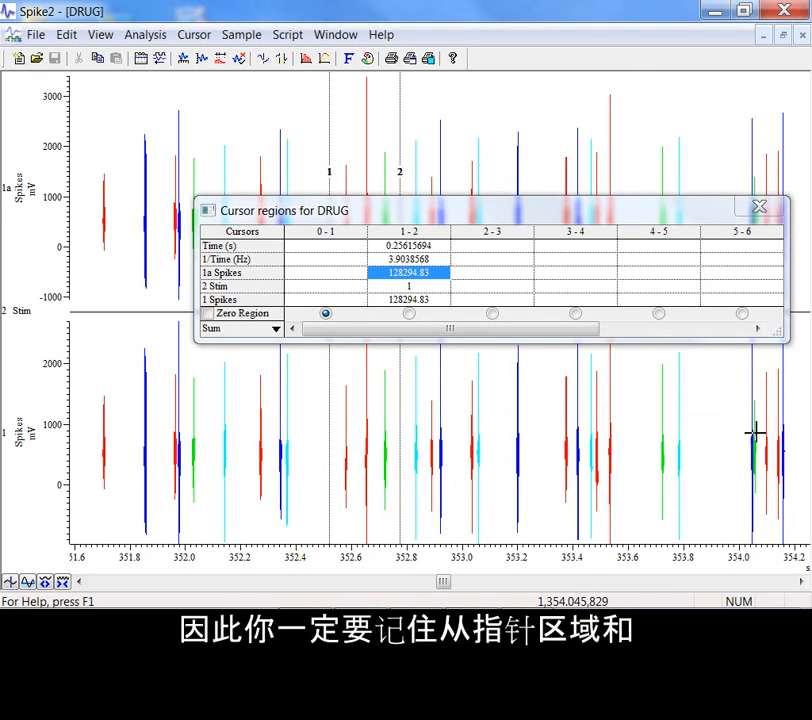
# Step: Close the Cursor regions window, and show the full time range of the recording on the X axis
pyautogui.click(760, 207)
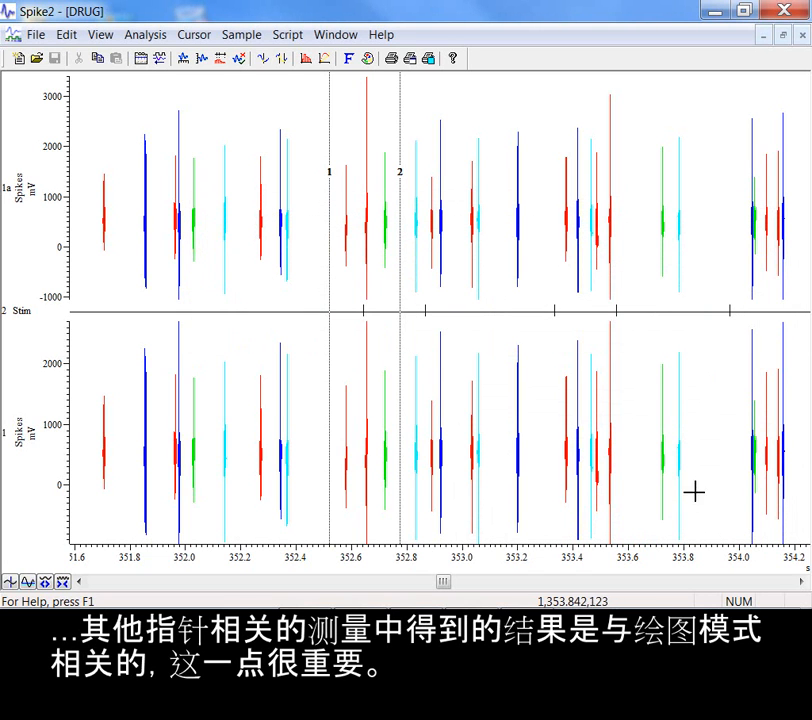
pyautogui.doubleClick(670, 565)
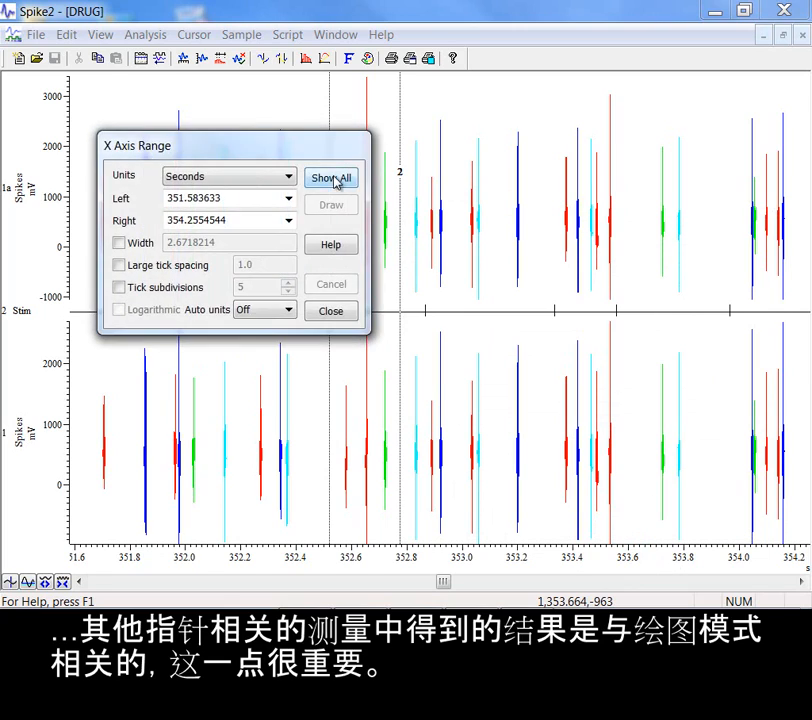
pyautogui.click(333, 179)
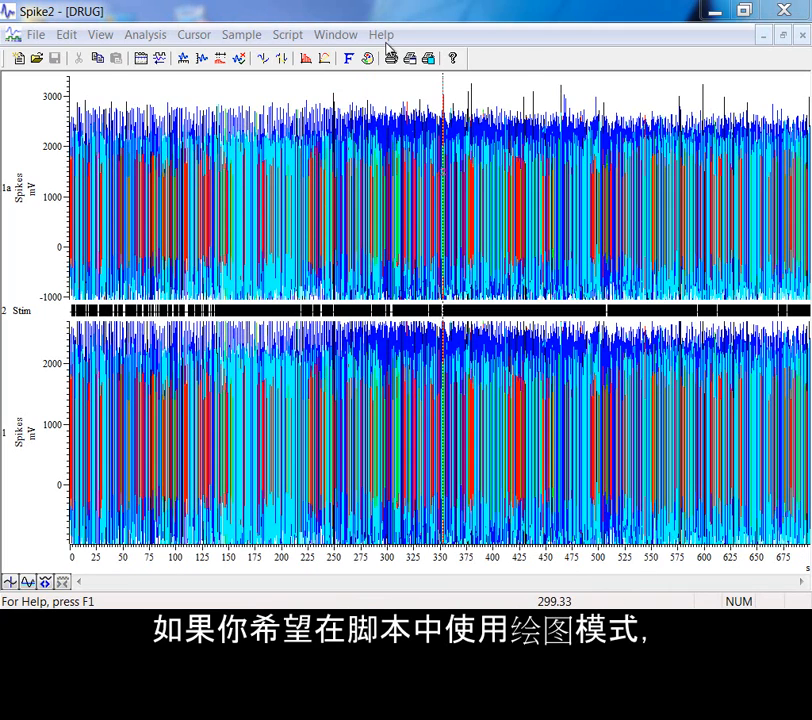
# Step: Search the Spike2 help for "Drawmode" and open the DrawMode() script function topic
pyautogui.click(381, 34)
pyautogui.click(397, 59)
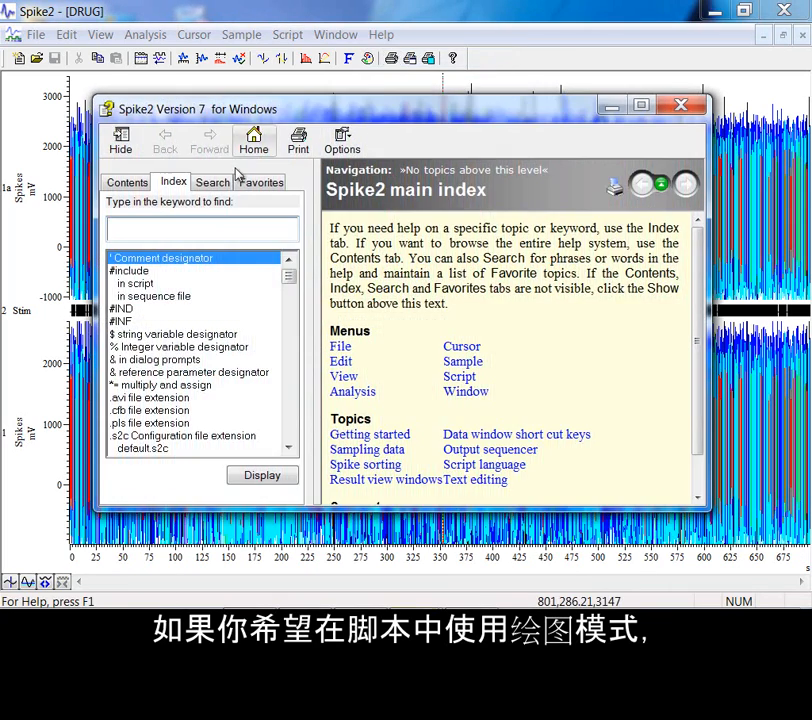
pyautogui.click(213, 183)
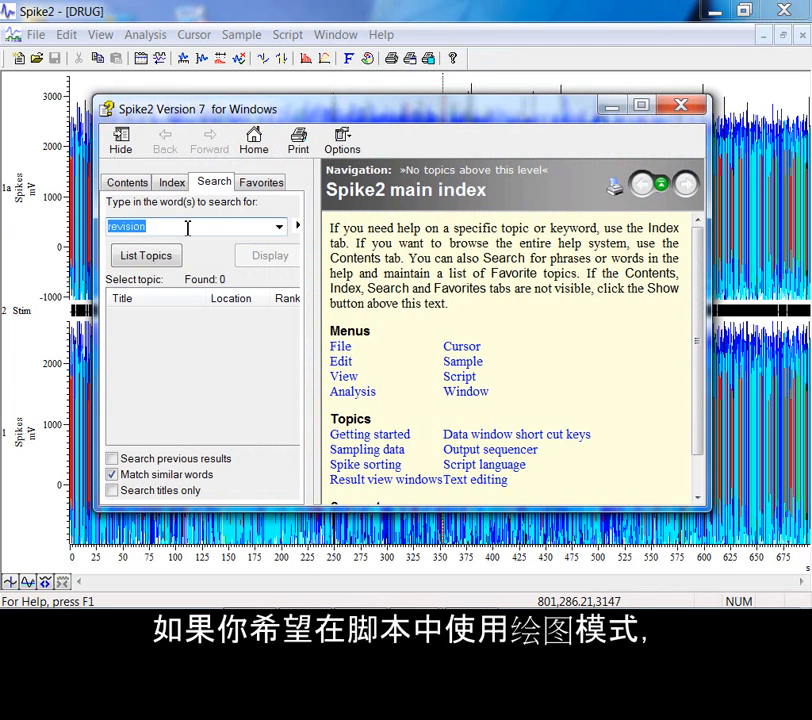
pyautogui.write('Drawmod')
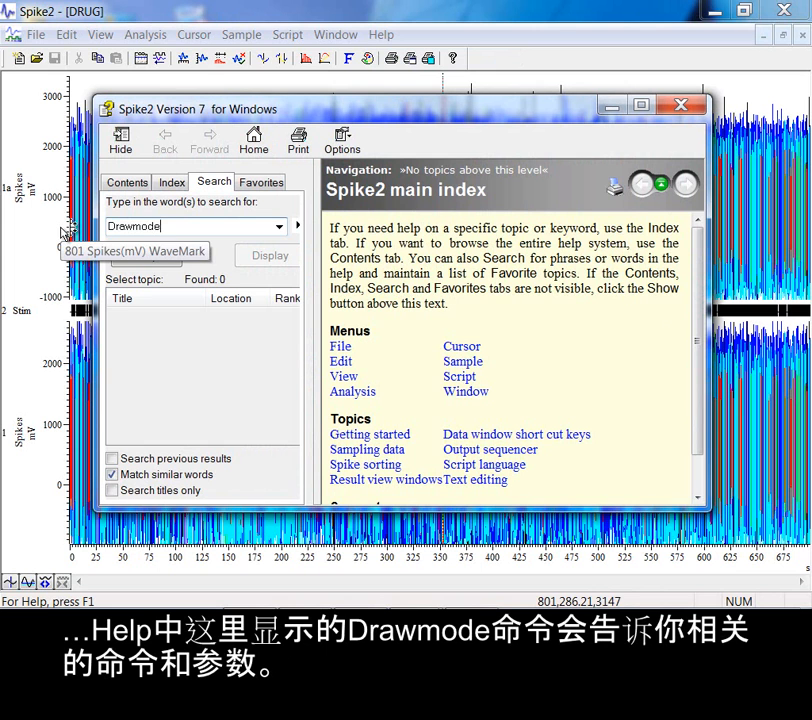
pyautogui.write('e')
pyautogui.click(141, 258)
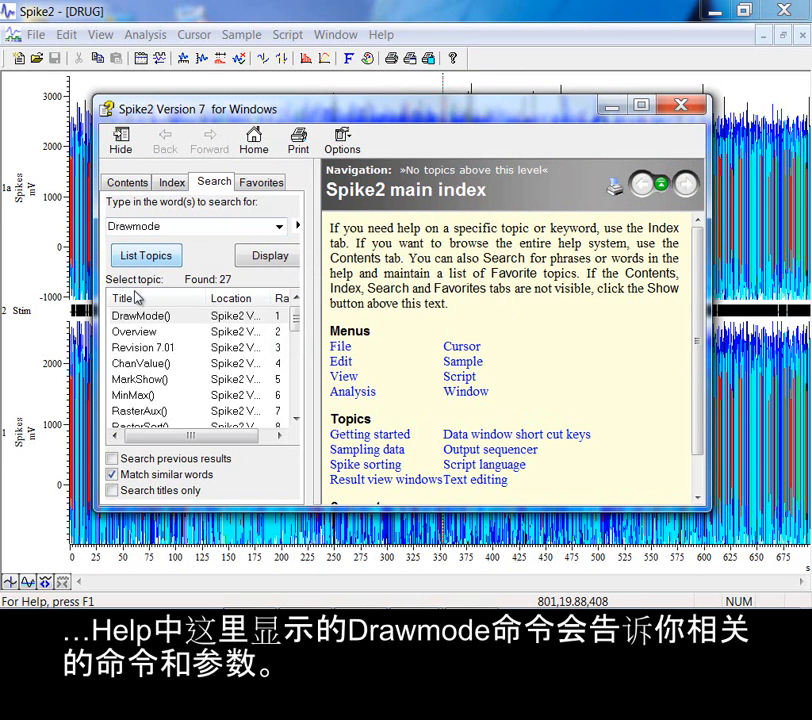
pyautogui.doubleClick(134, 318)
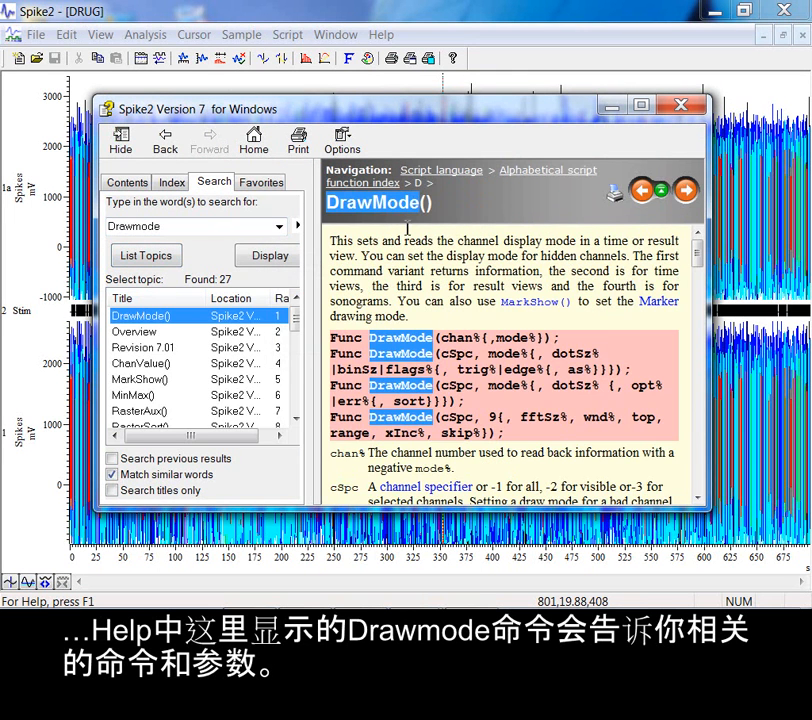